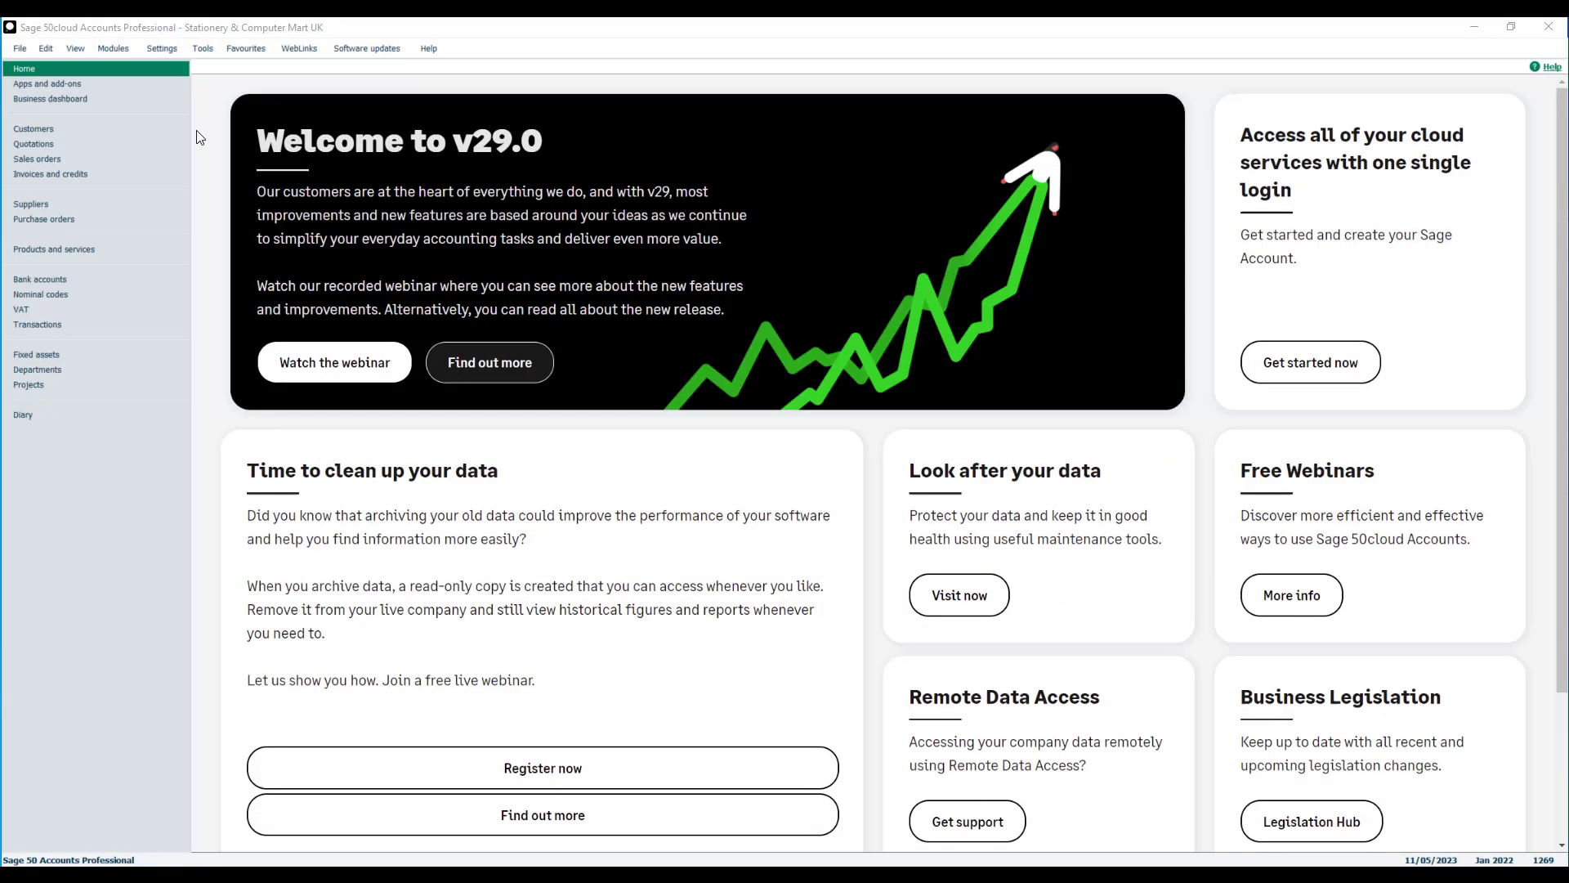
Step: Open the Customers list showing all 30 customer accounts
{"action": "left_click", "coordinate": [154, 129]}
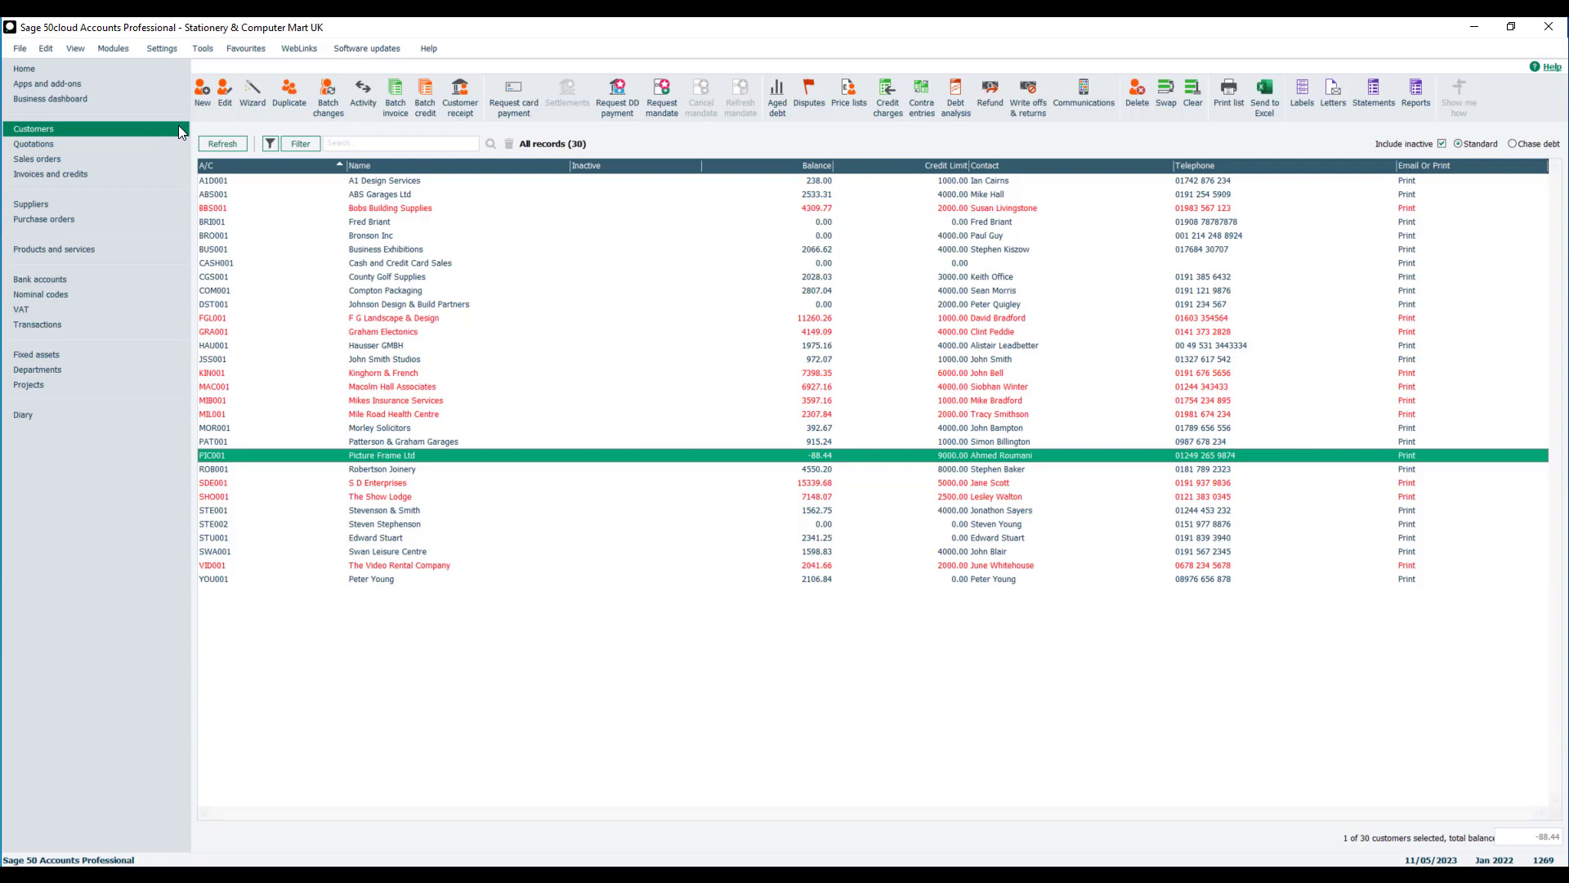
Step: Start a customer filter rule joined with Where on the Balance field
{"action": "left_click", "coordinate": [302, 145]}
{"action": "left_click", "coordinate": [551, 410]}
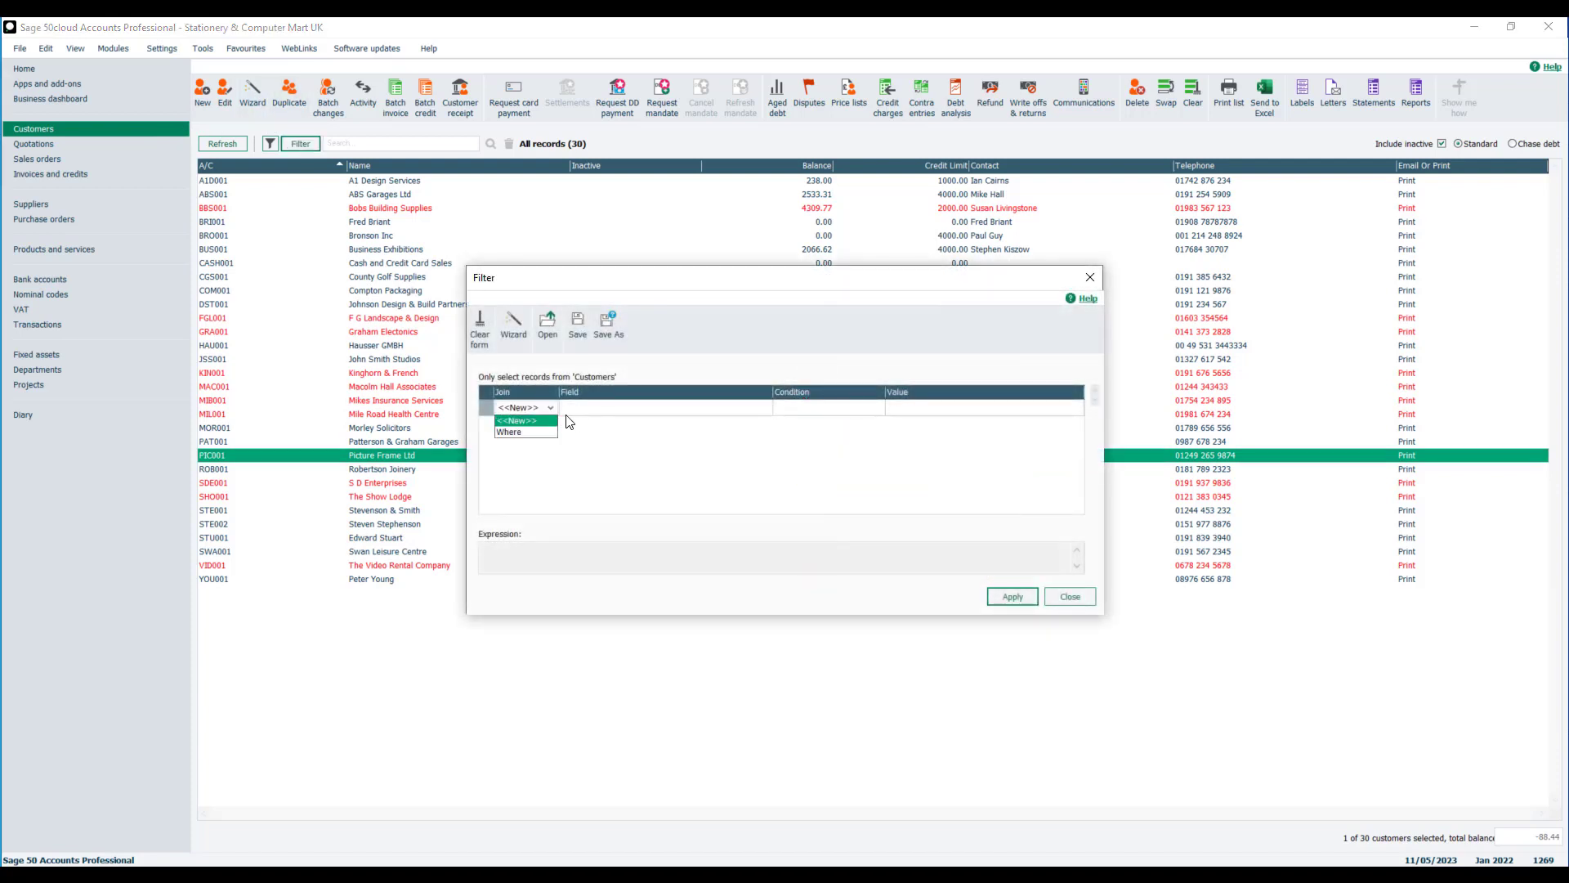
{"action": "left_click", "coordinate": [554, 438]}
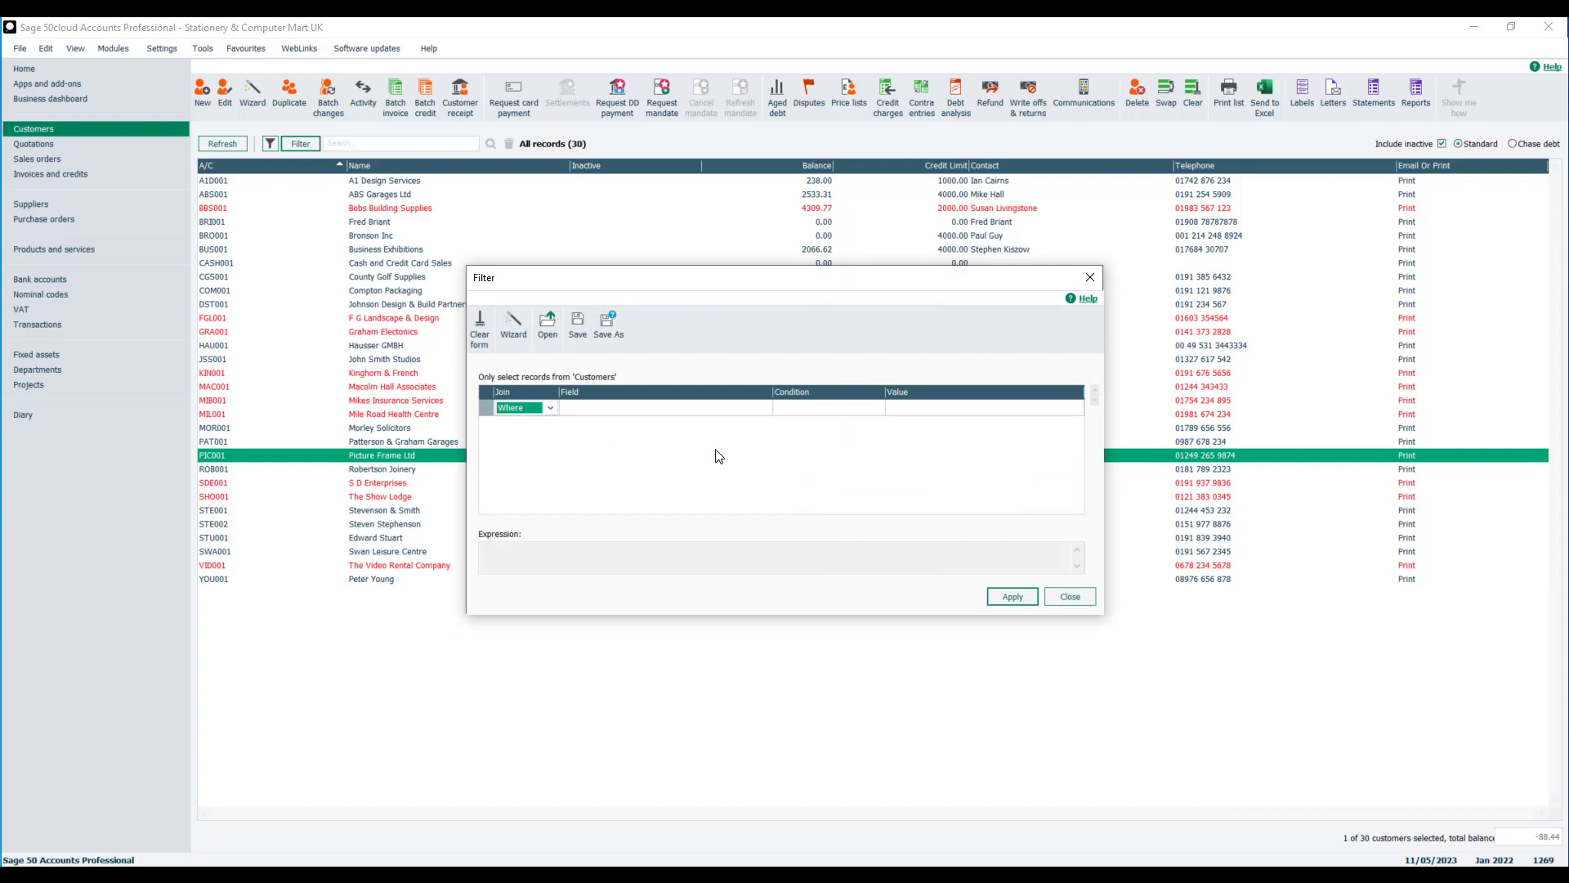
{"action": "left_click", "coordinate": [766, 413]}
{"action": "left_click", "coordinate": [765, 409]}
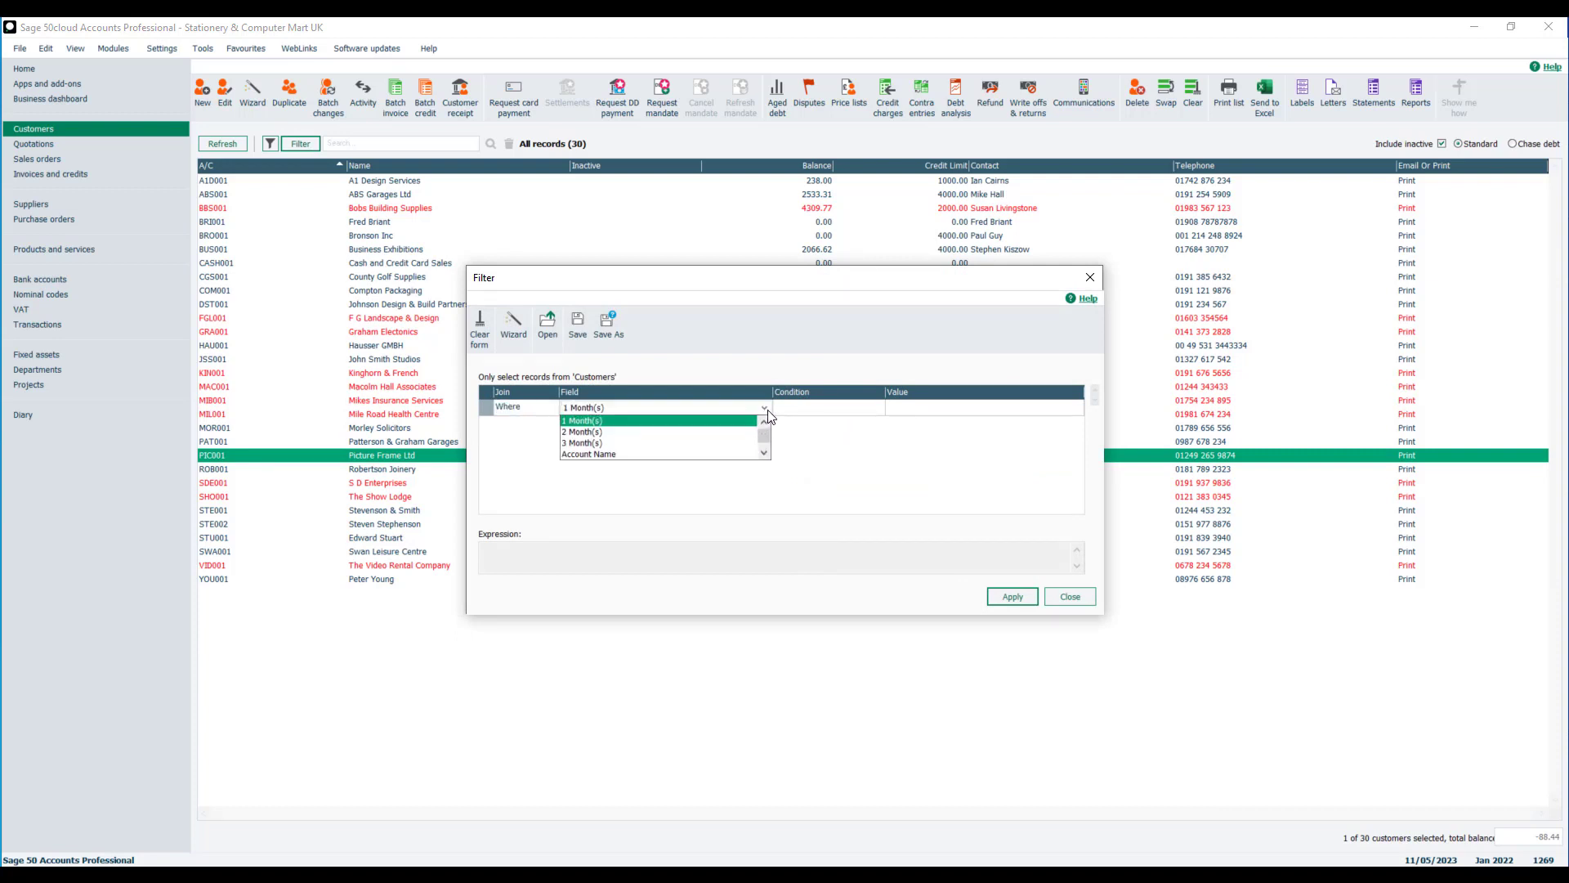
{"action": "left_click", "coordinate": [765, 452]}
{"action": "left_click", "coordinate": [764, 452]}
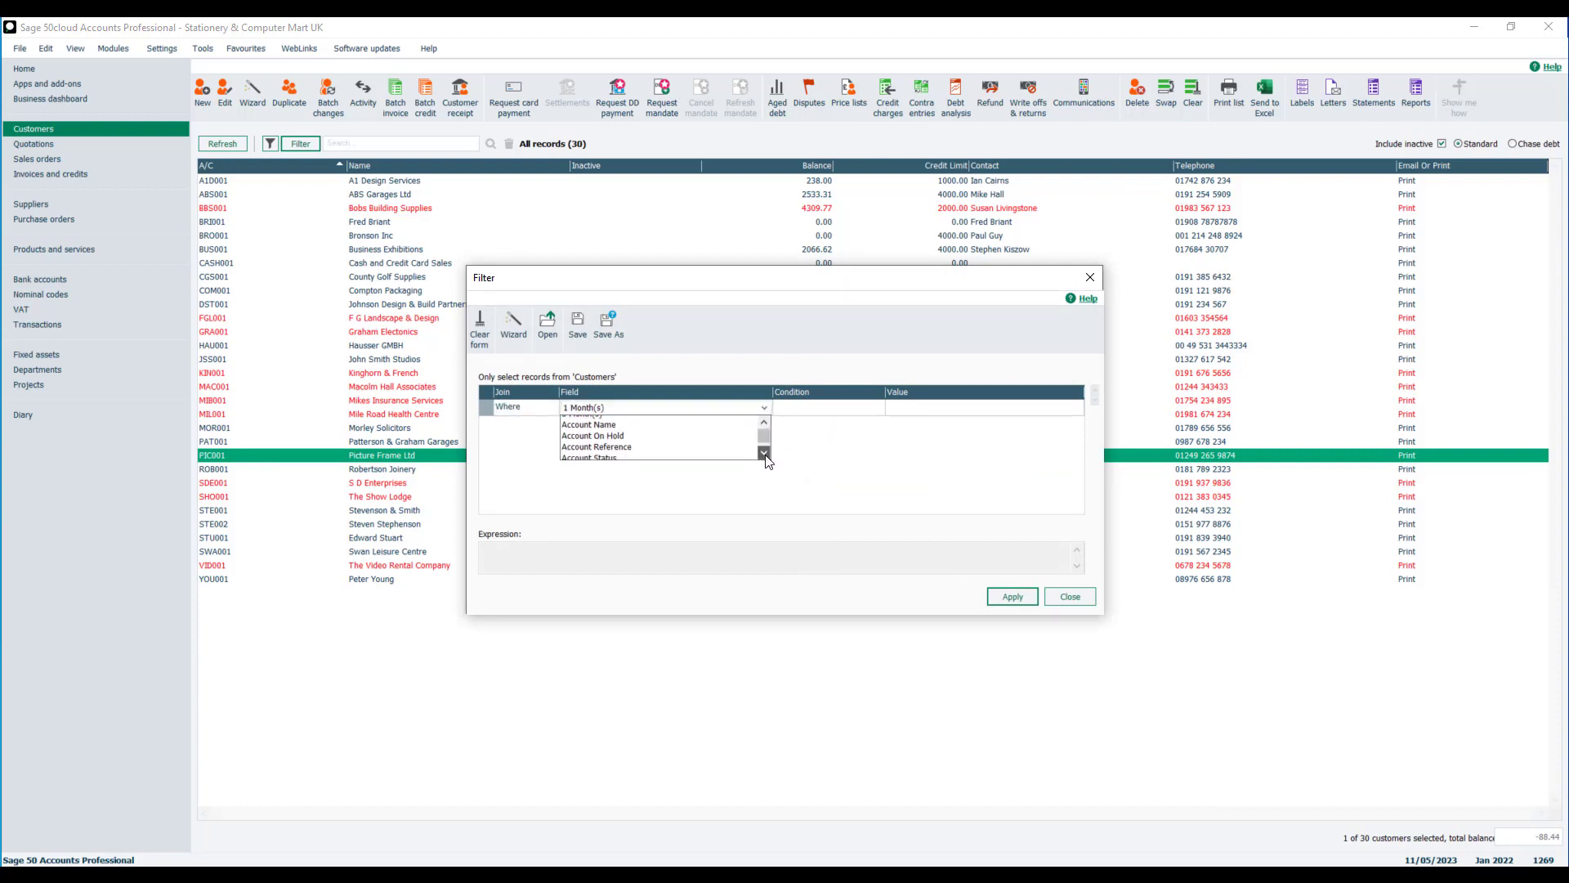
{"action": "left_click", "coordinate": [764, 452]}
{"action": "left_click", "coordinate": [764, 452]}
{"action": "left_click", "coordinate": [764, 452]}
{"action": "left_click", "coordinate": [764, 451]}
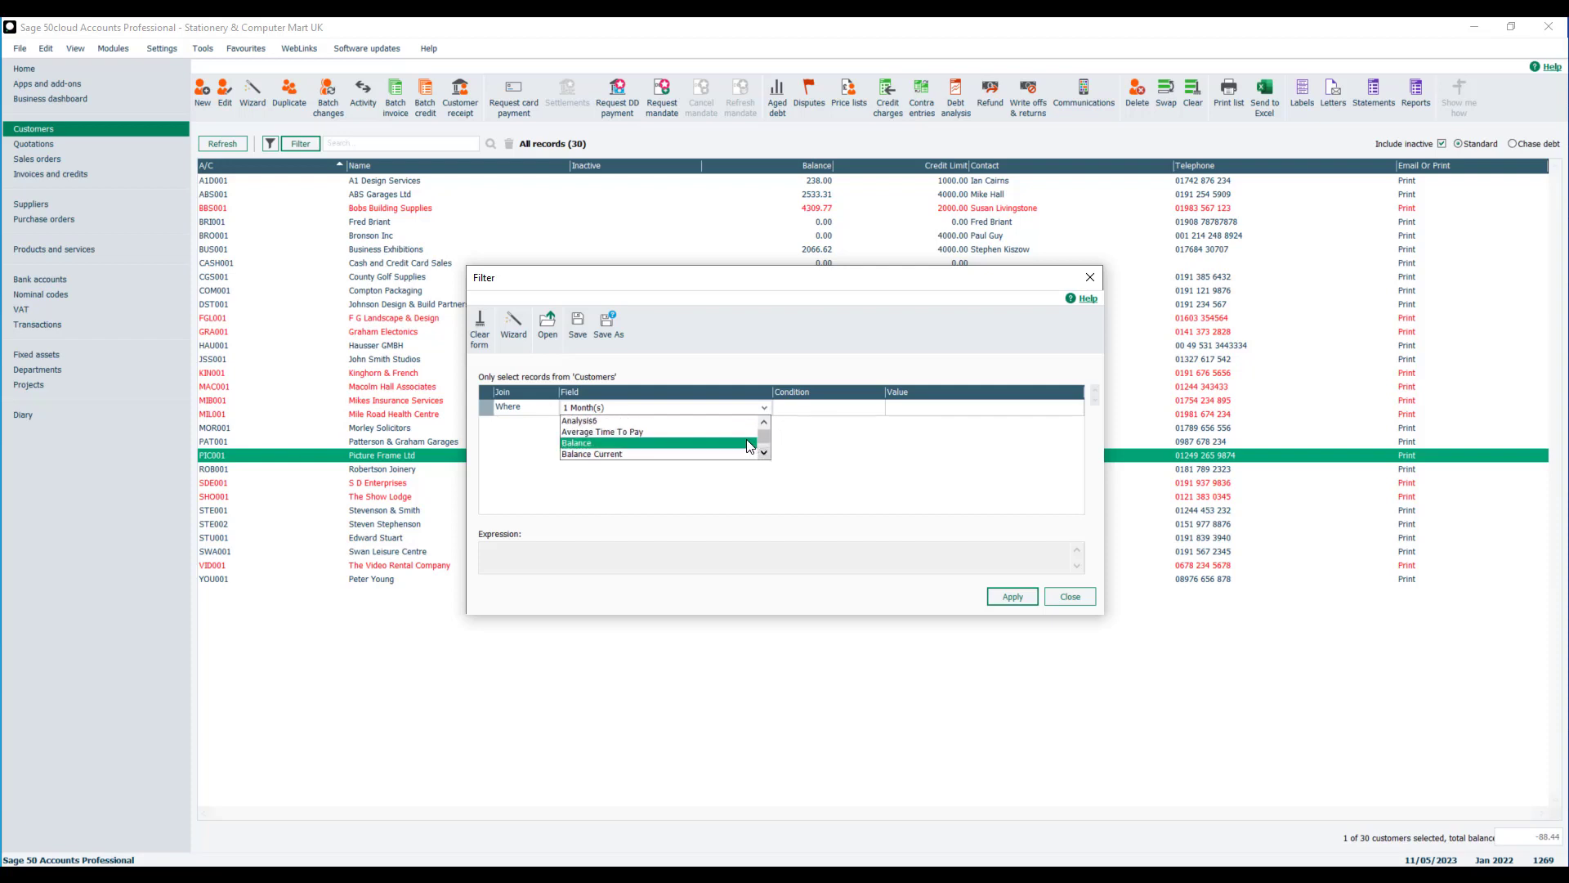
{"action": "left_click", "coordinate": [747, 442]}
Step: Set the Balance rule to Is Greater Than 0.00, apply it, and close the filter
{"action": "left_click", "coordinate": [882, 413]}
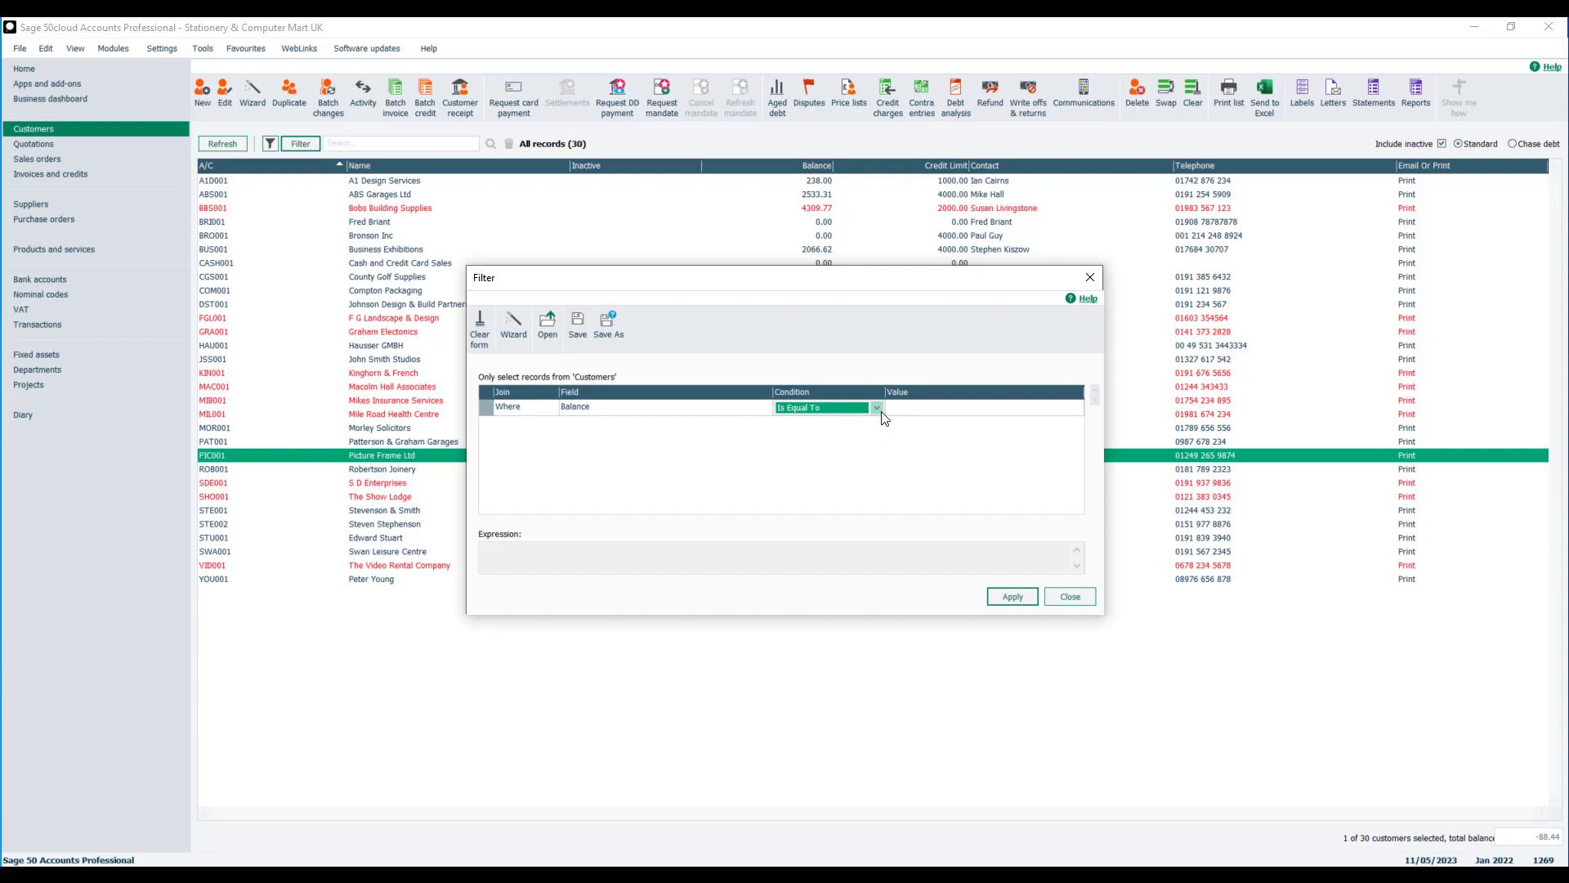
{"action": "left_click", "coordinate": [876, 408]}
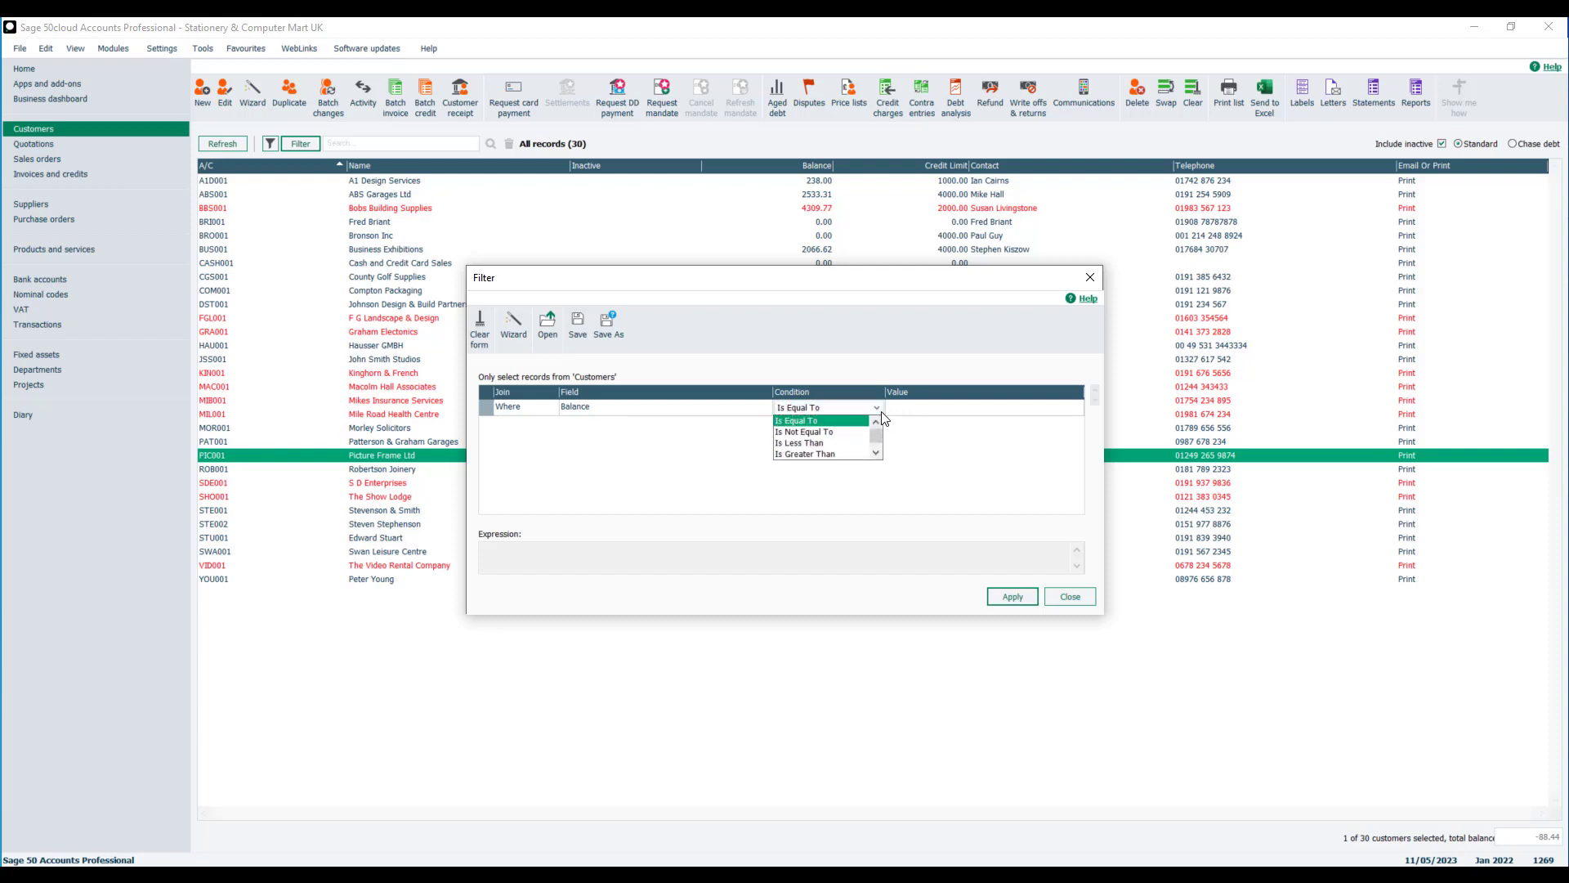
{"action": "left_click", "coordinate": [853, 455]}
{"action": "left_click", "coordinate": [963, 411]}
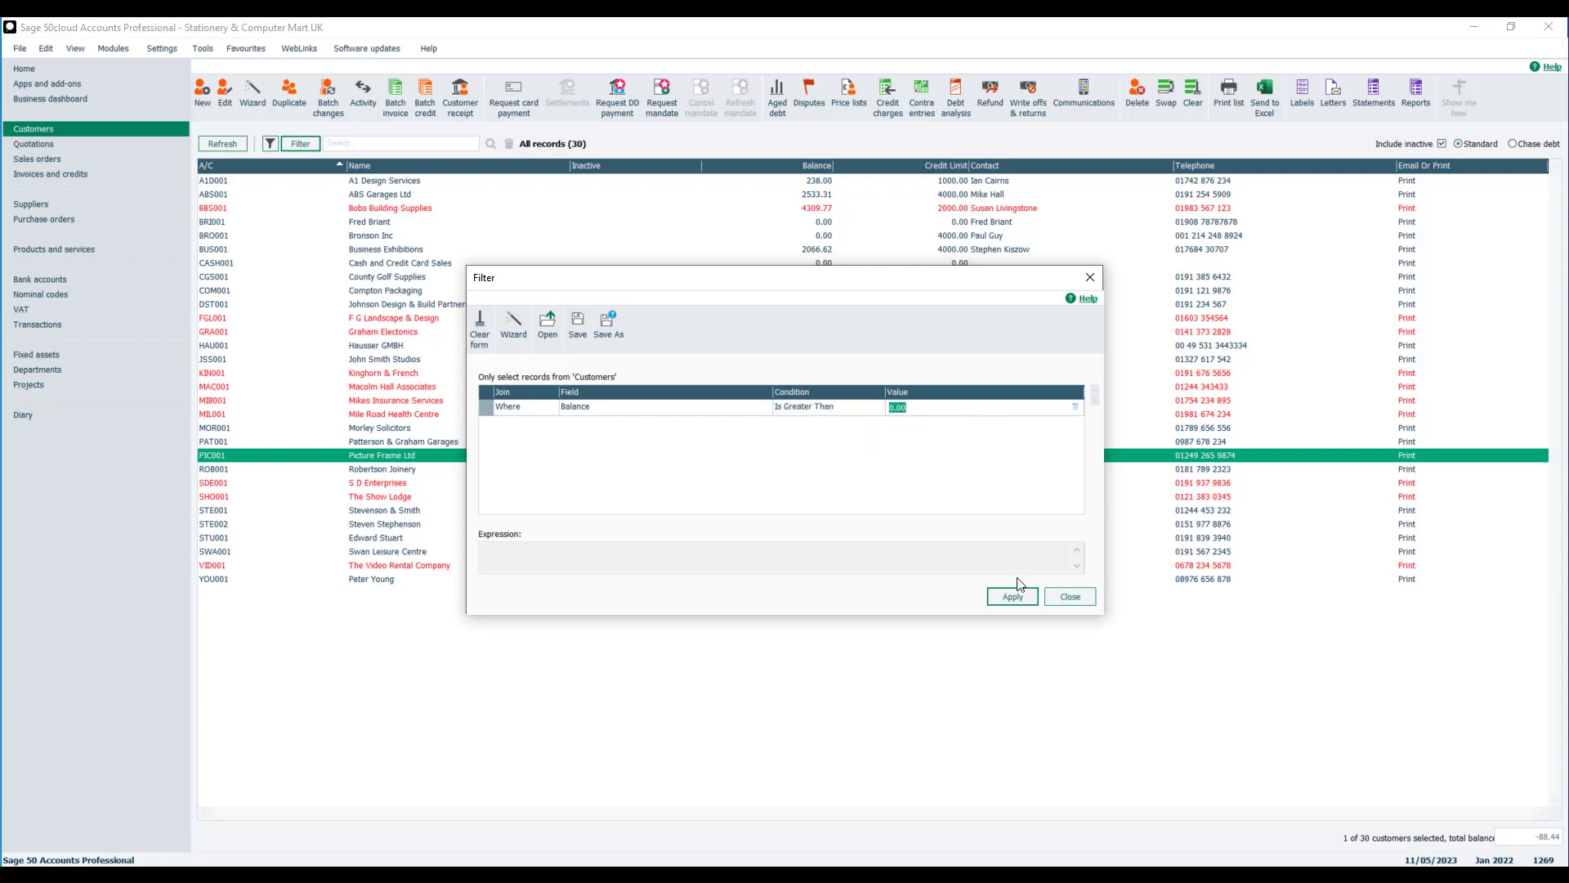
{"action": "left_click", "coordinate": [1015, 598]}
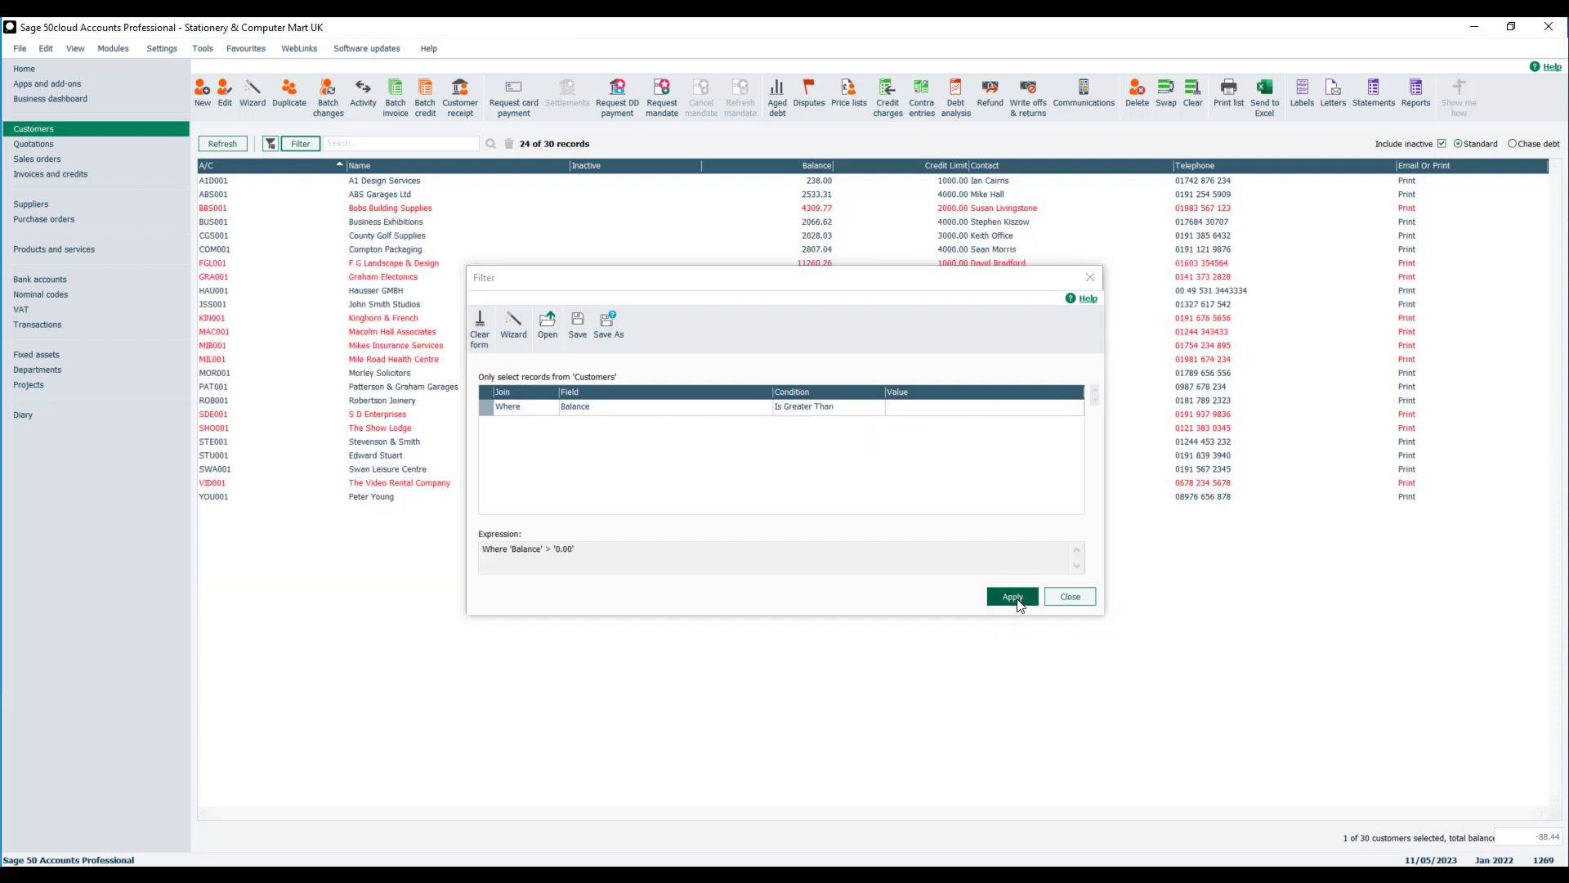
{"action": "left_click", "coordinate": [1070, 596]}
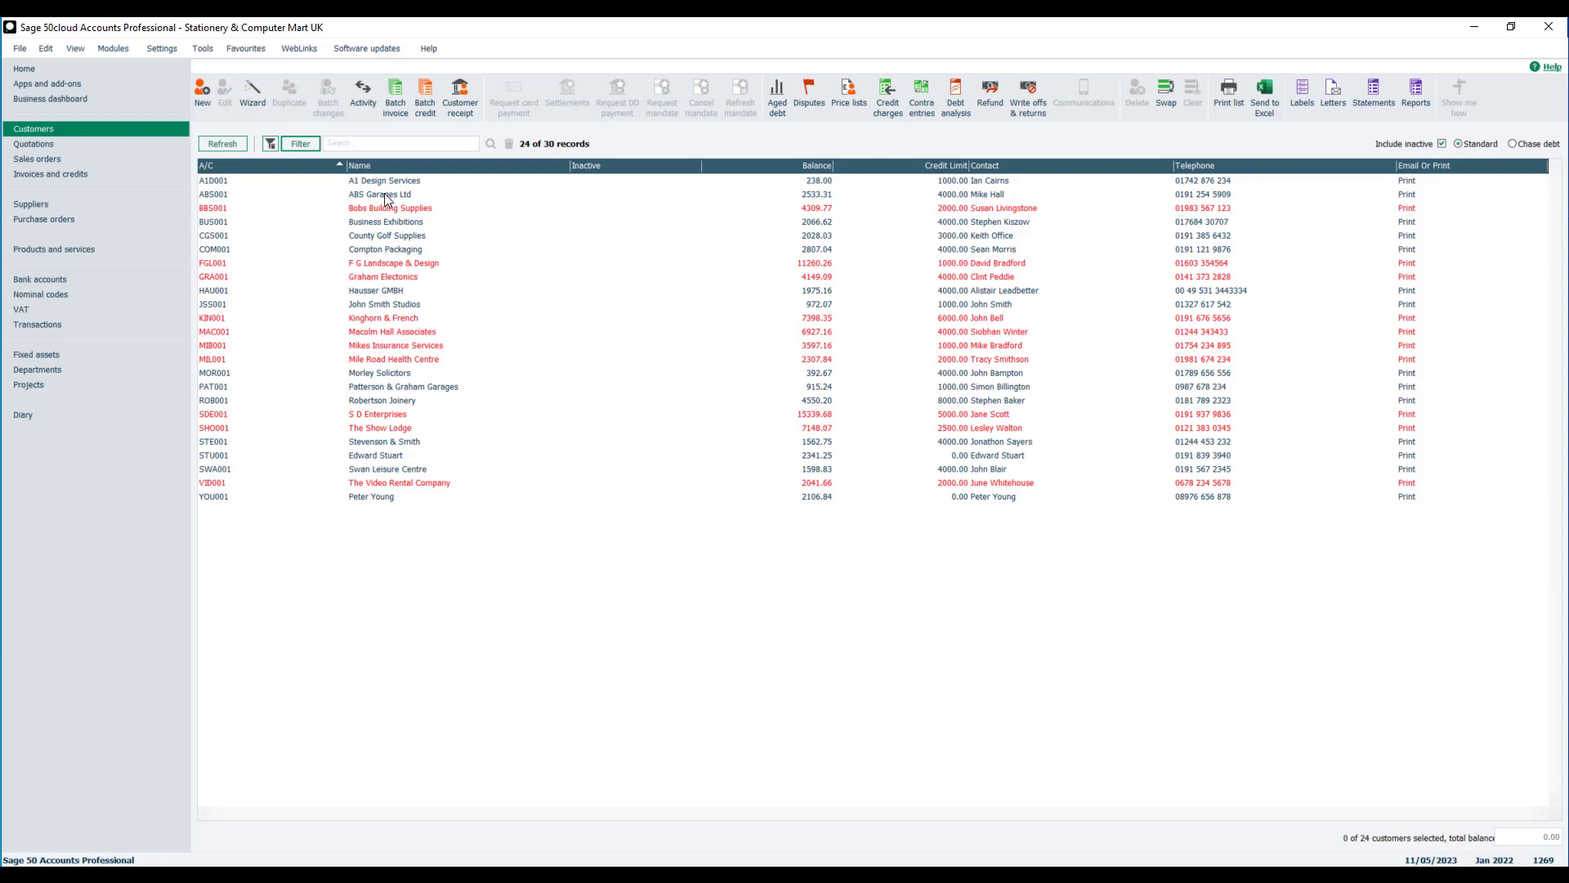
Step: Change the Balance rule to Is Not Equal To 0.00, apply it, and select Picture Frame Ltd
{"action": "left_click", "coordinate": [309, 145]}
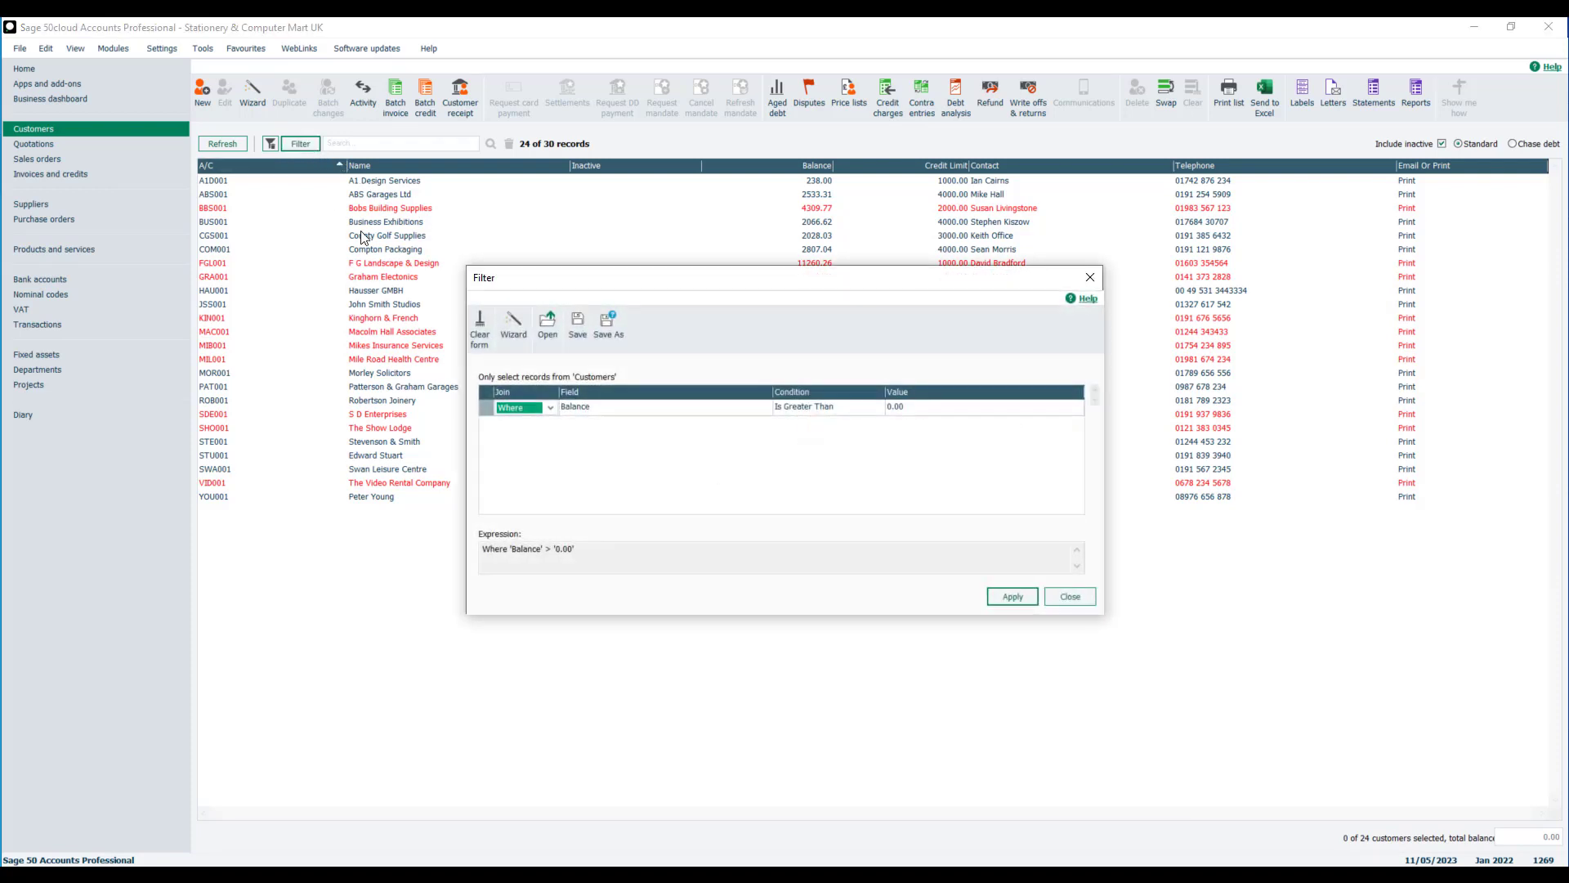
{"action": "left_click", "coordinate": [876, 415]}
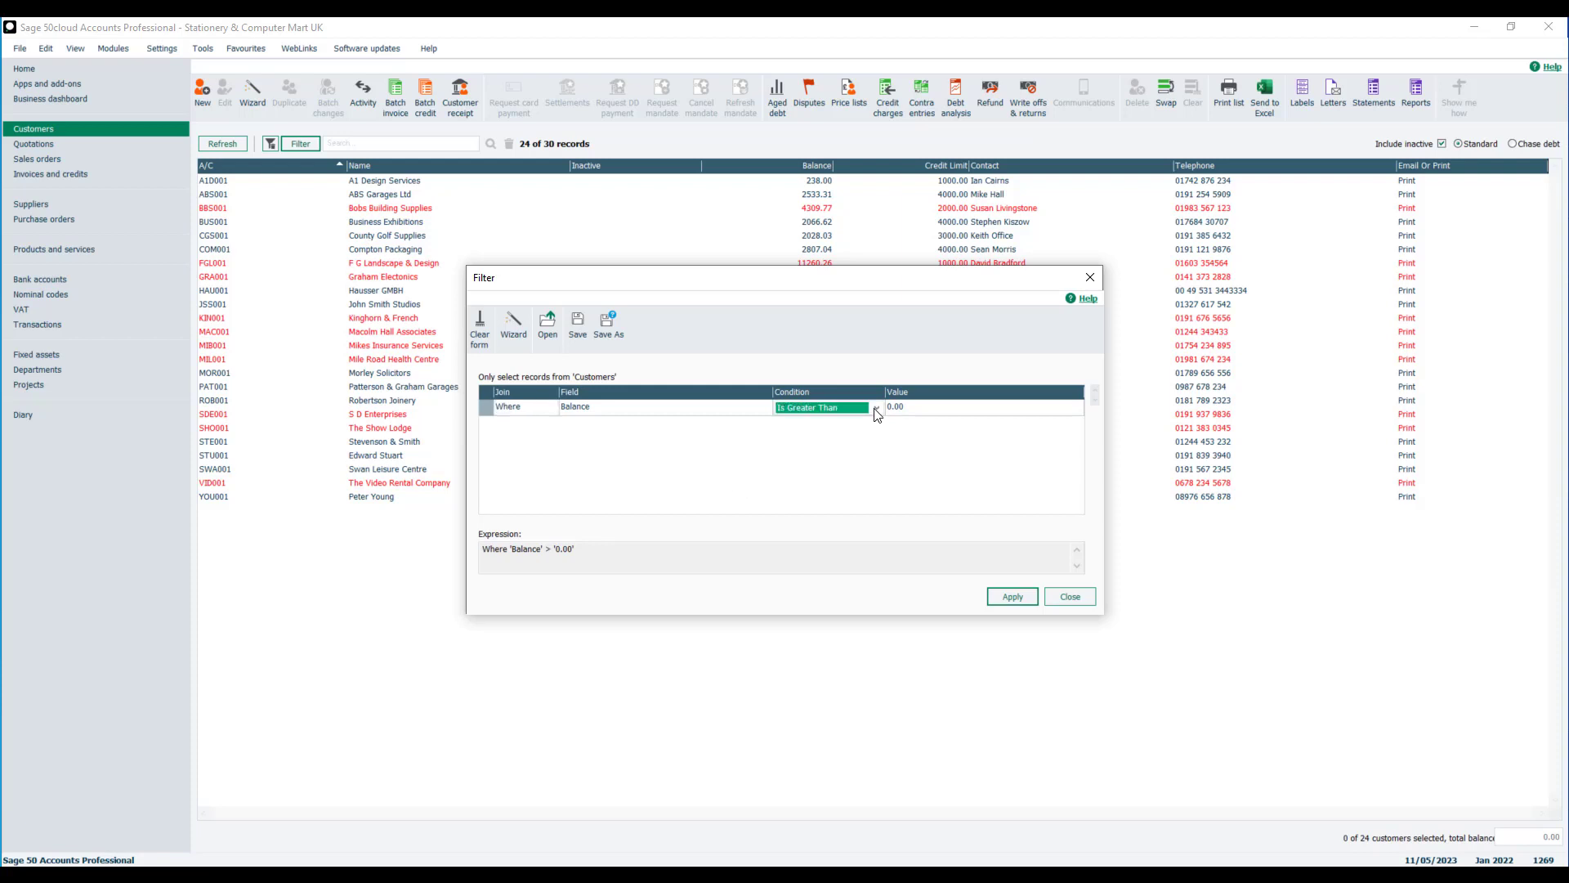
{"action": "left_click", "coordinate": [876, 411]}
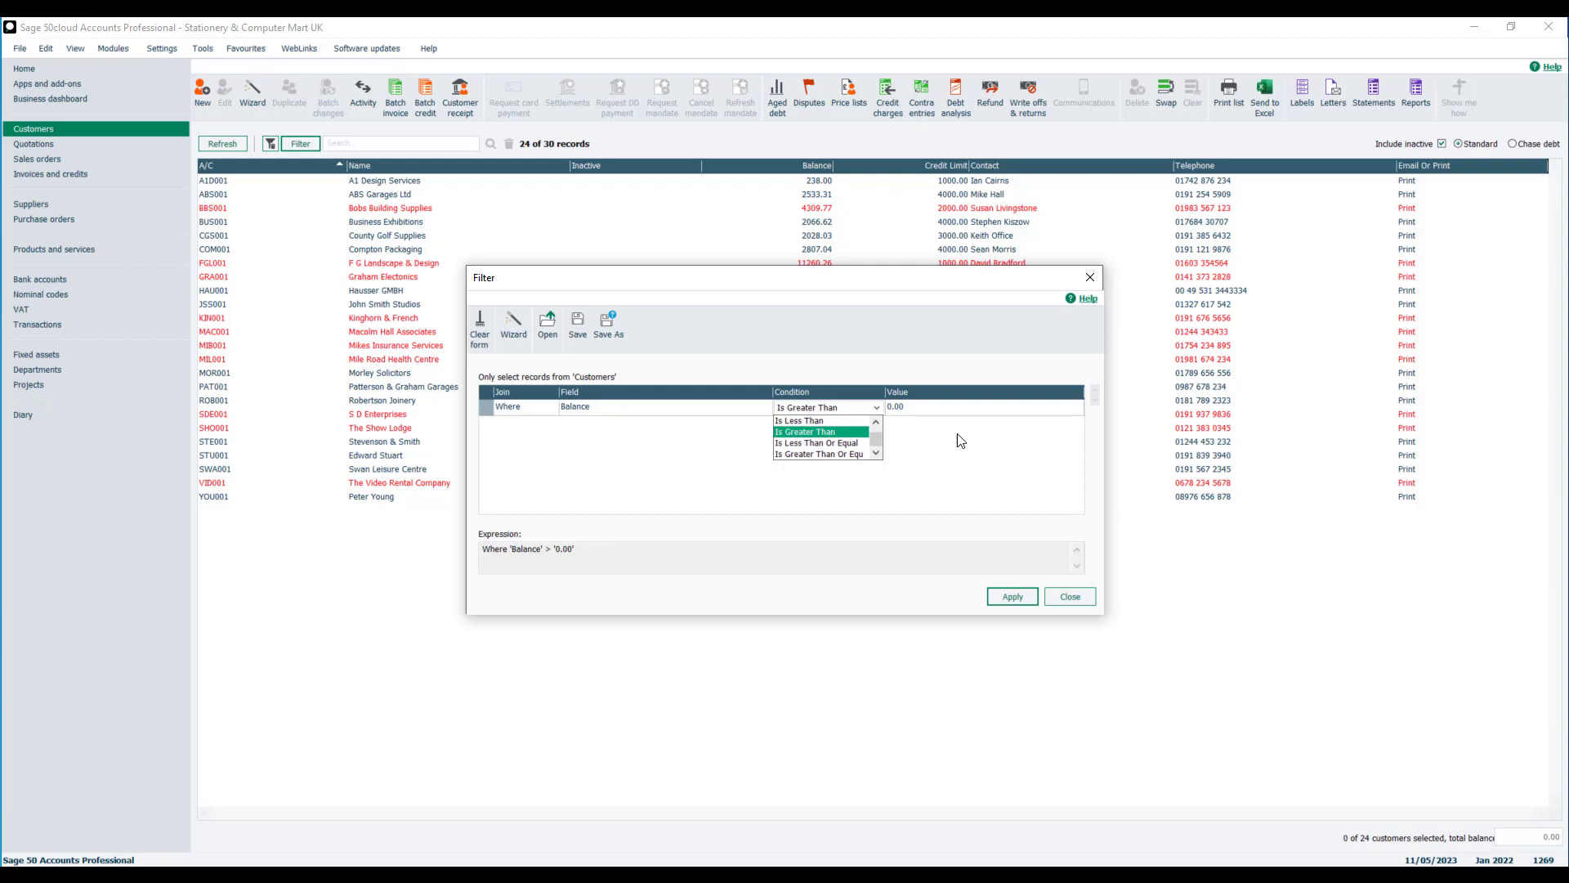
{"action": "left_click", "coordinate": [876, 421]}
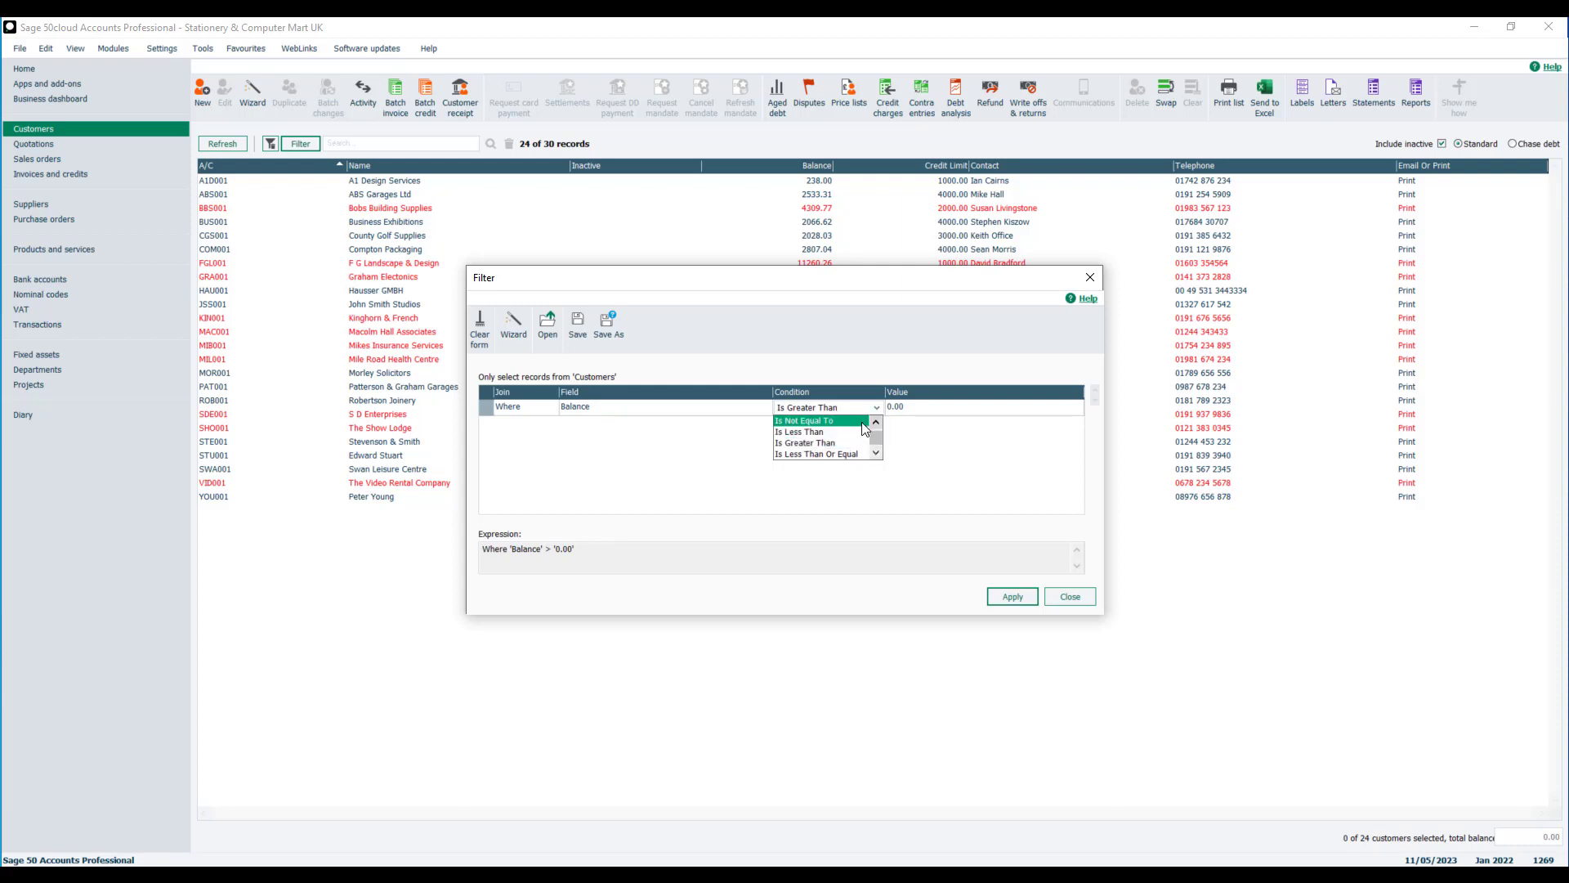
{"action": "left_click", "coordinate": [858, 421]}
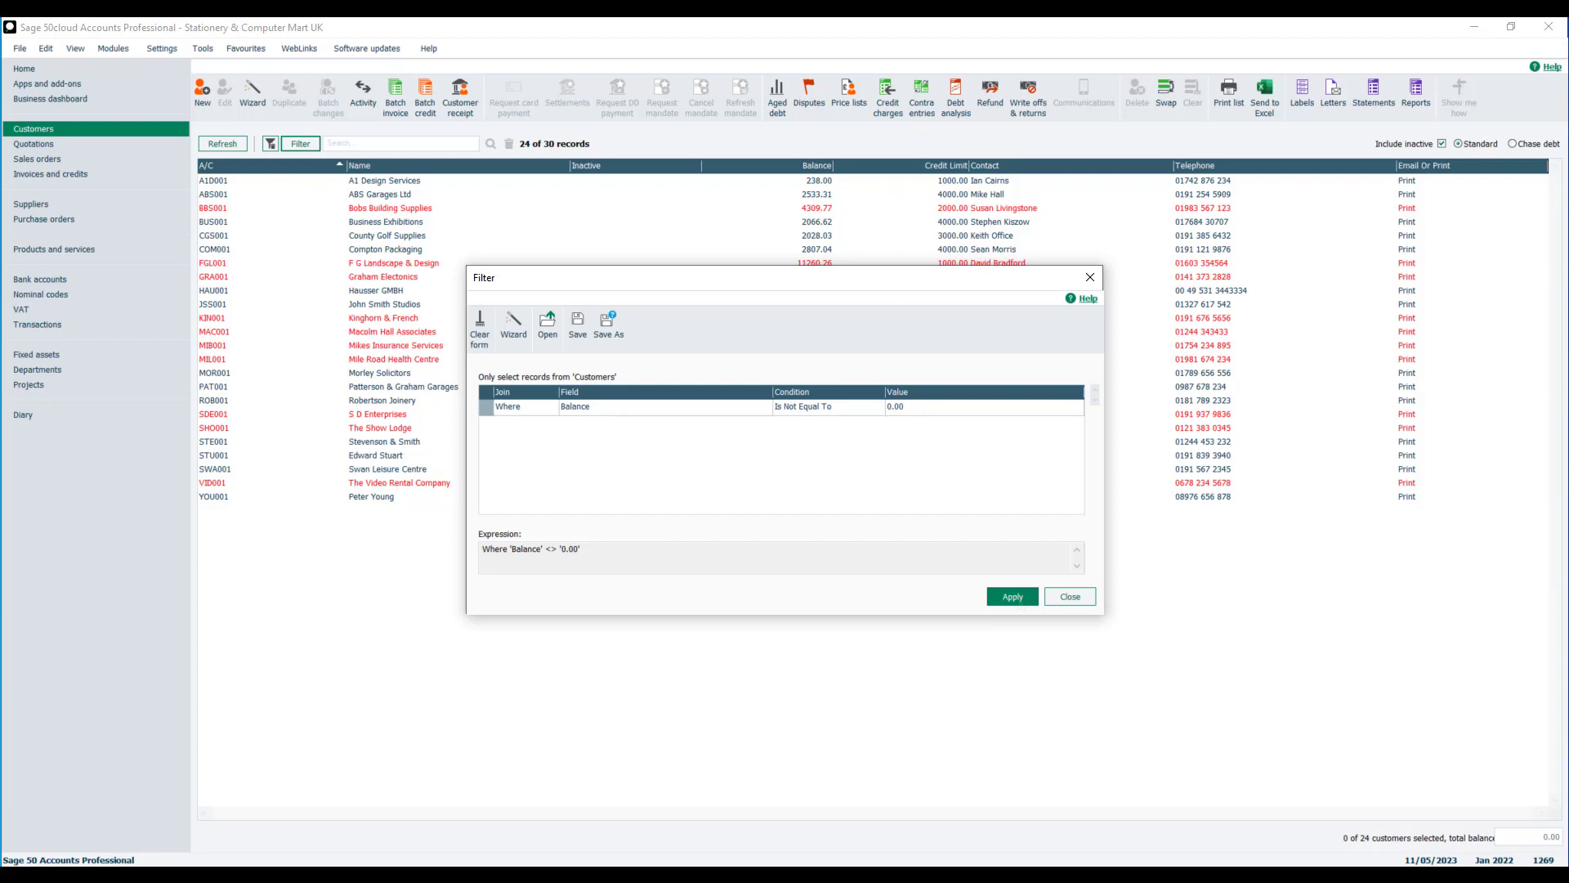
{"action": "left_click", "coordinate": [1019, 602]}
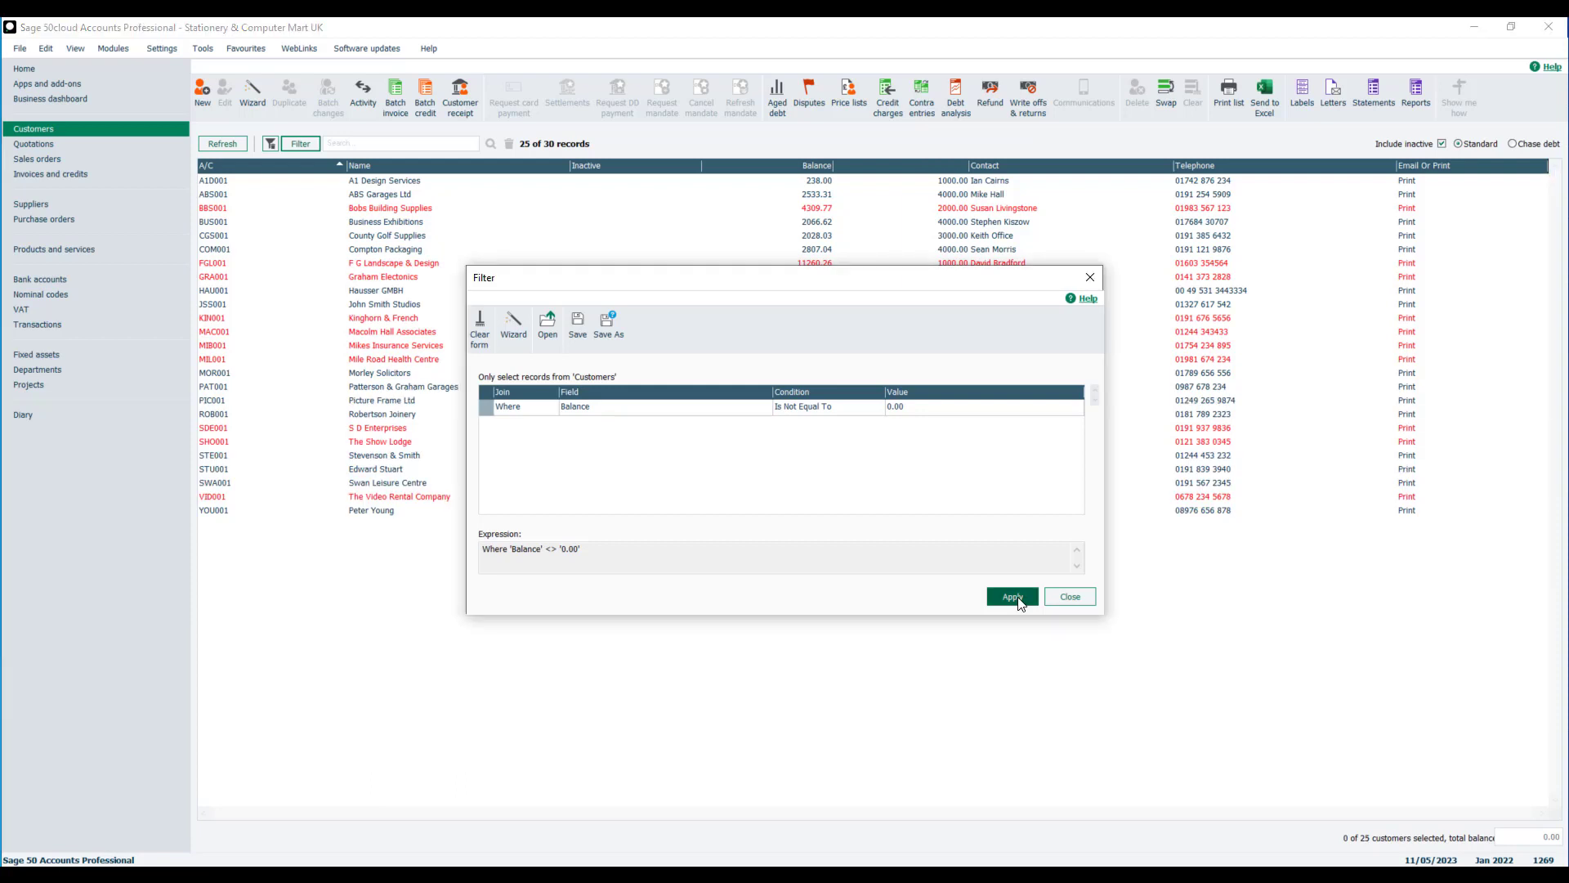
{"action": "left_click", "coordinate": [1072, 598]}
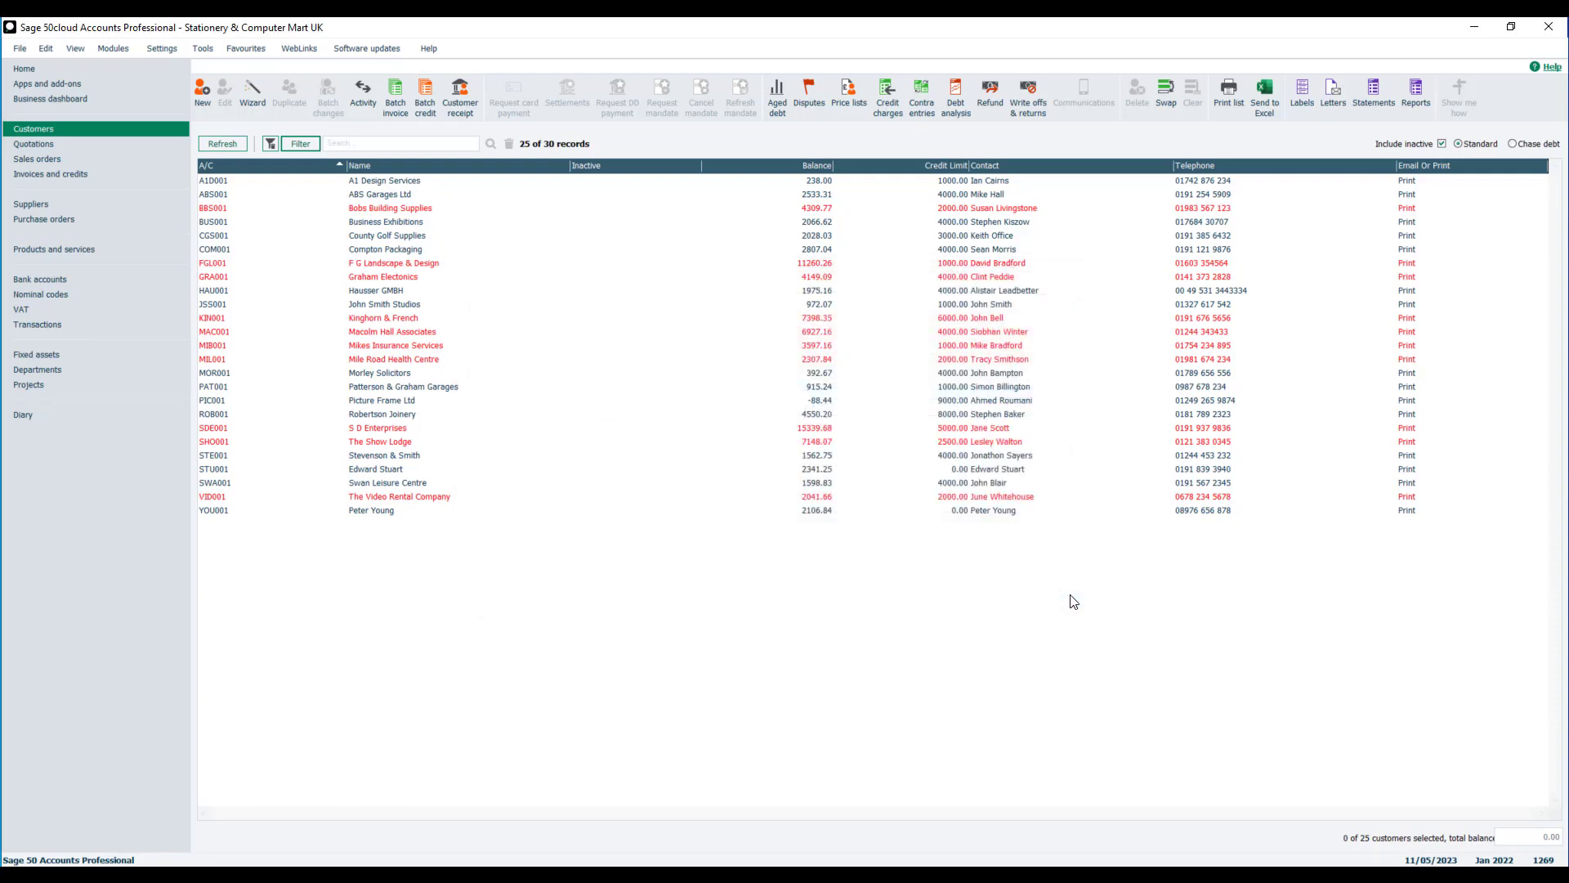
{"action": "left_click", "coordinate": [852, 403]}
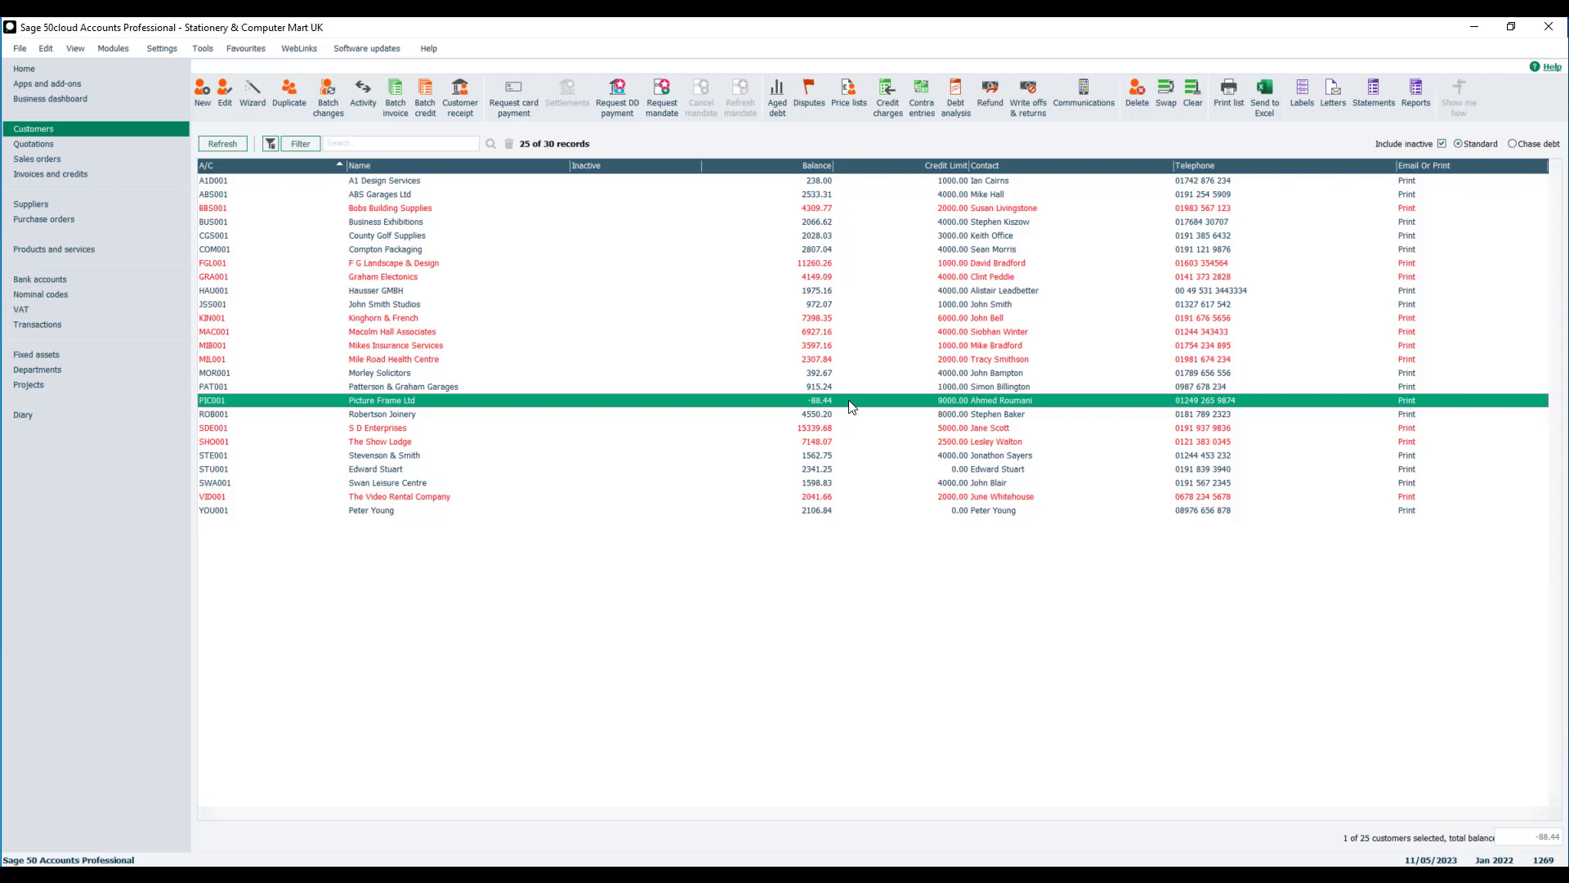
Step: Add a second customer filter condition joined with Or
{"action": "left_click", "coordinate": [302, 144]}
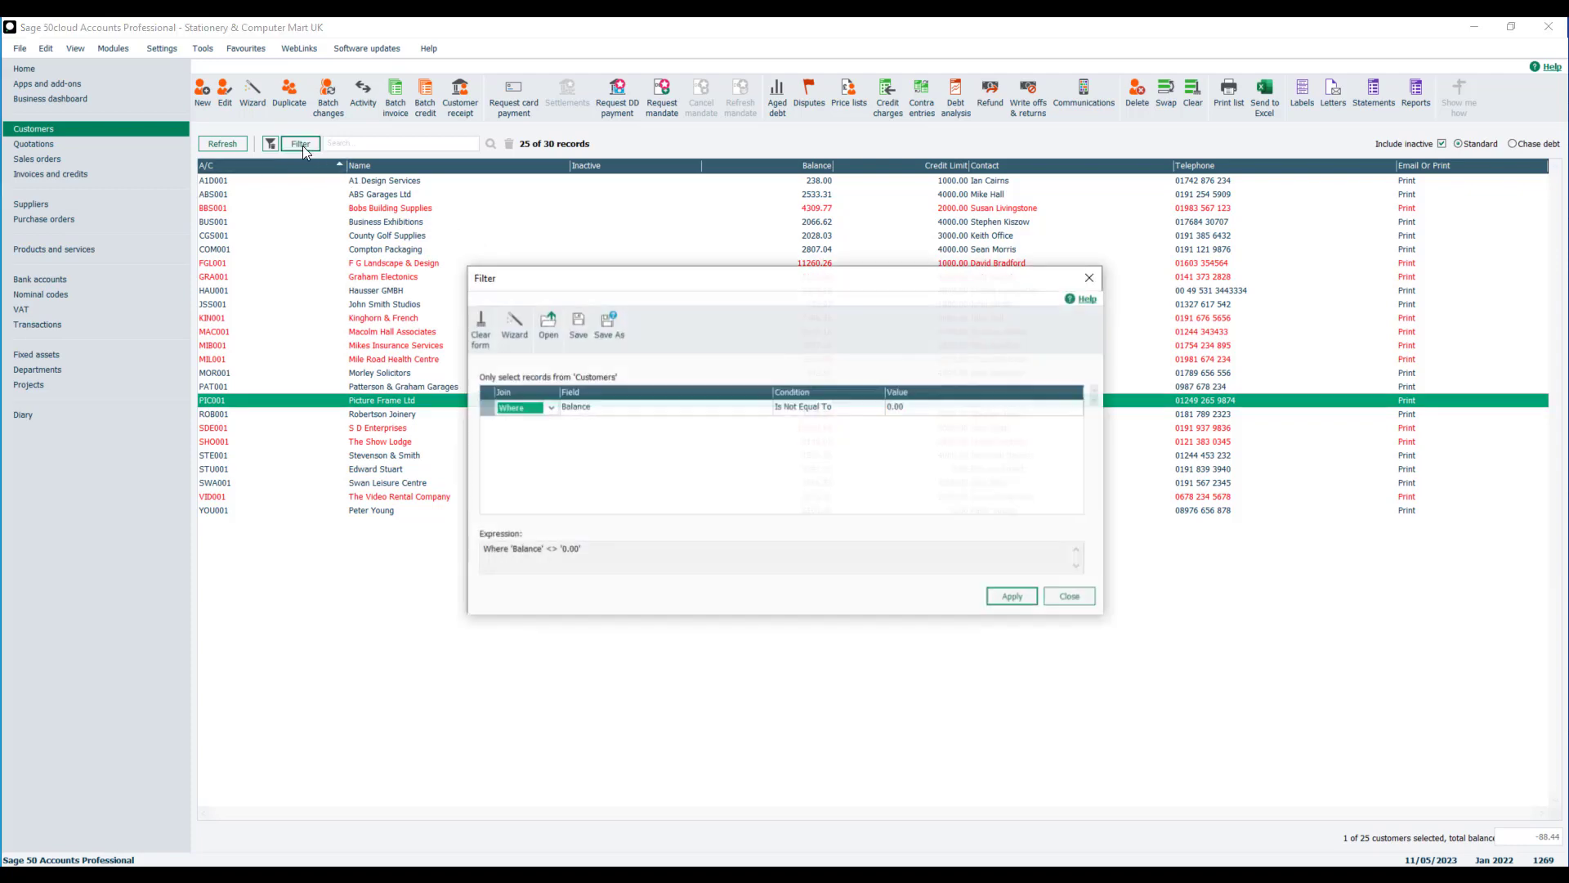
{"action": "left_click", "coordinate": [563, 431]}
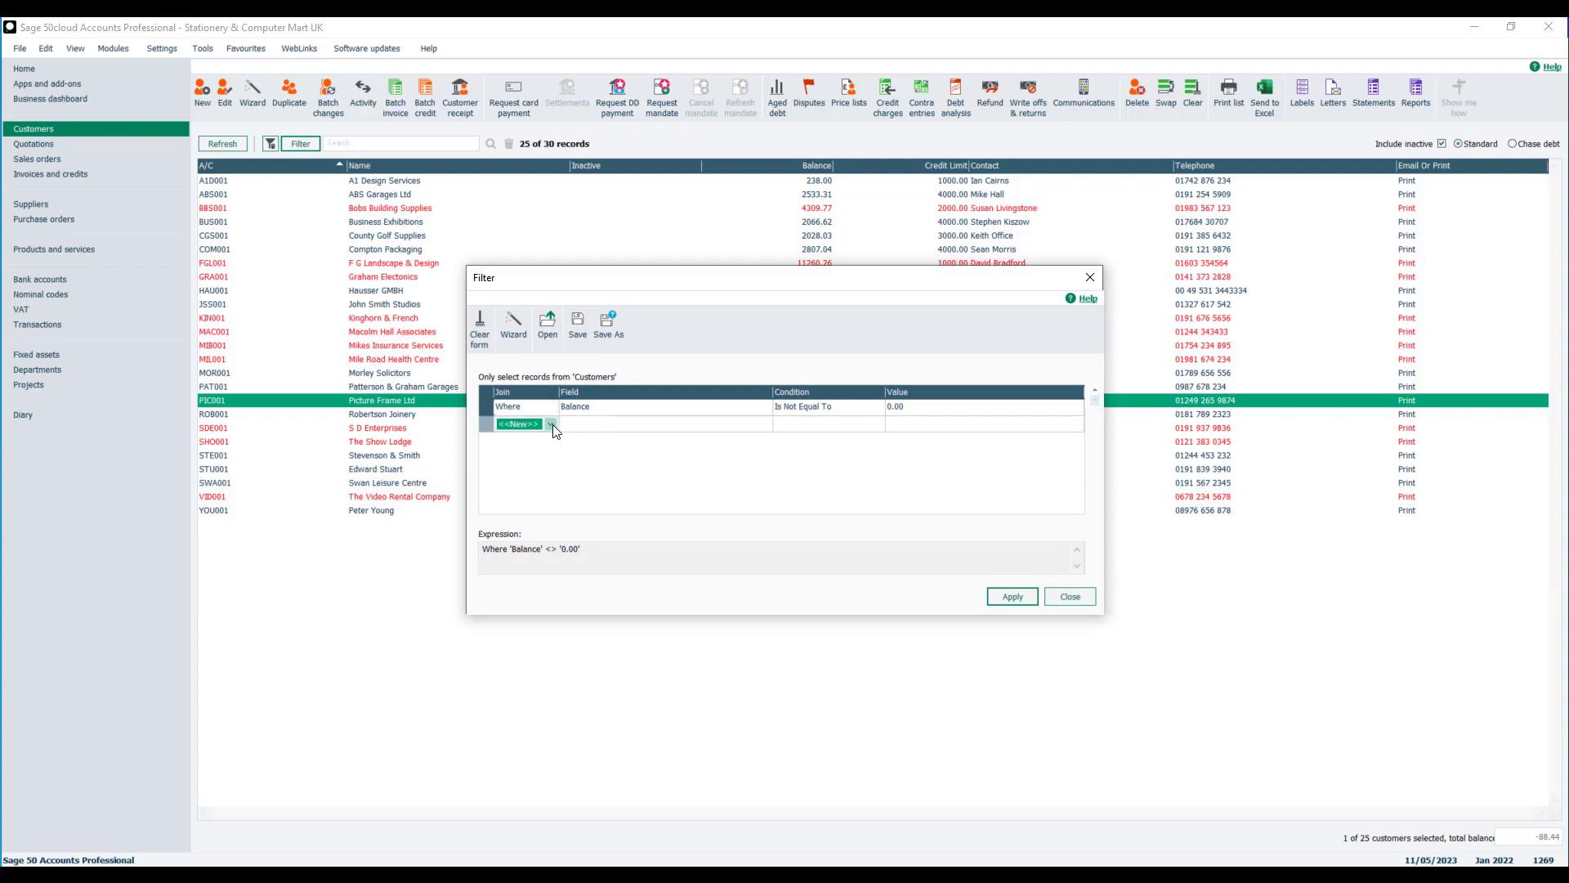
{"action": "left_click", "coordinate": [551, 425]}
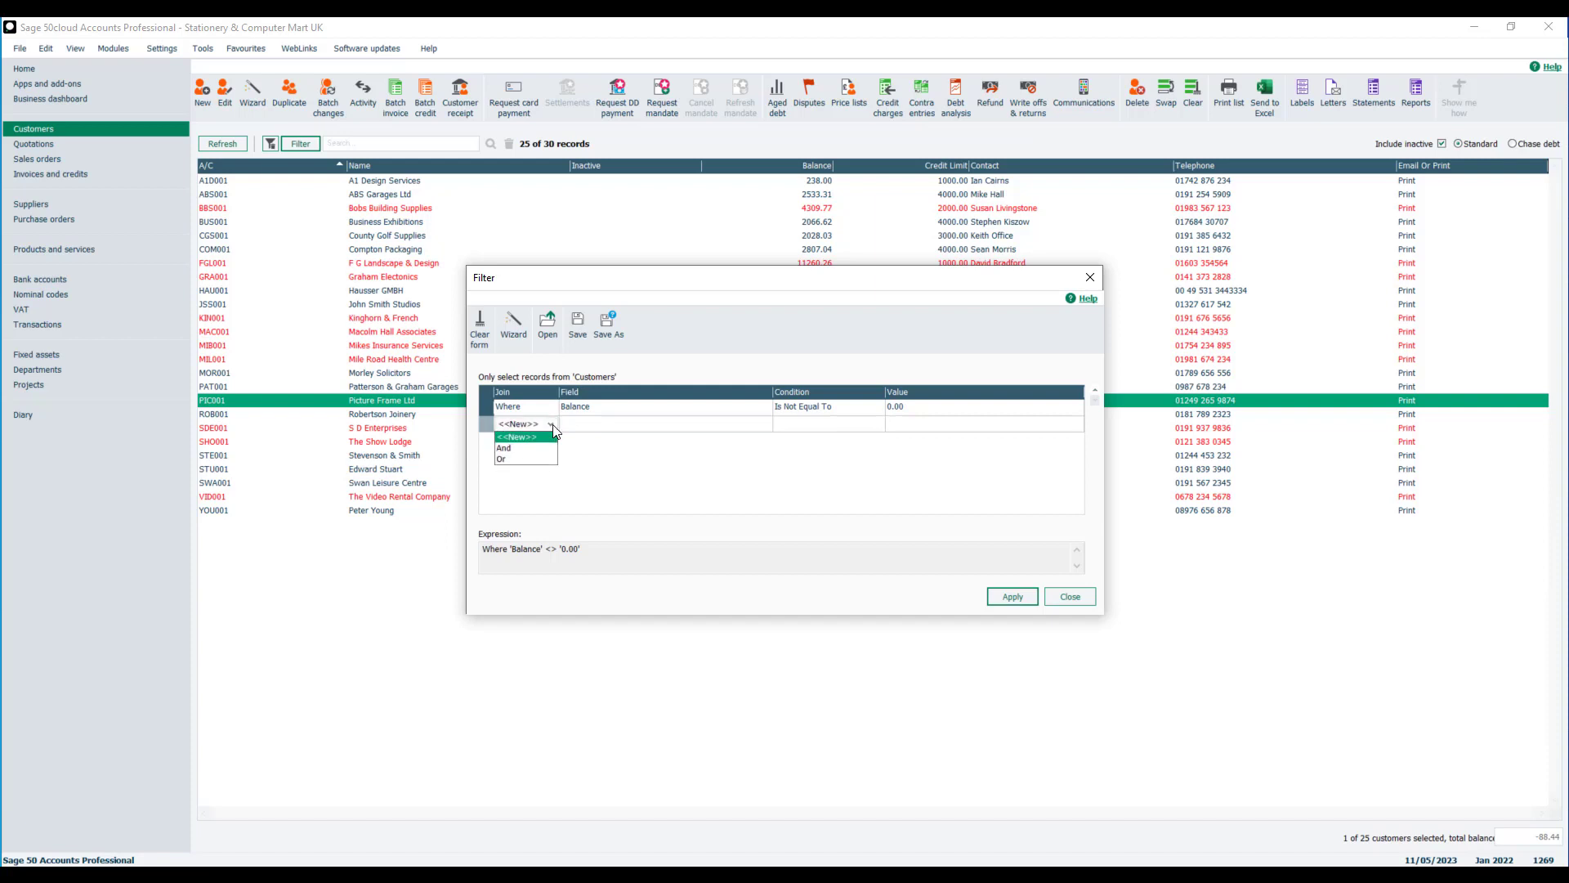
{"action": "left_click", "coordinate": [548, 463]}
Step: Set the Or condition to Last Invoice Date Is Greater Than Or Equal To
{"action": "left_click", "coordinate": [764, 427]}
{"action": "left_click", "coordinate": [765, 425]}
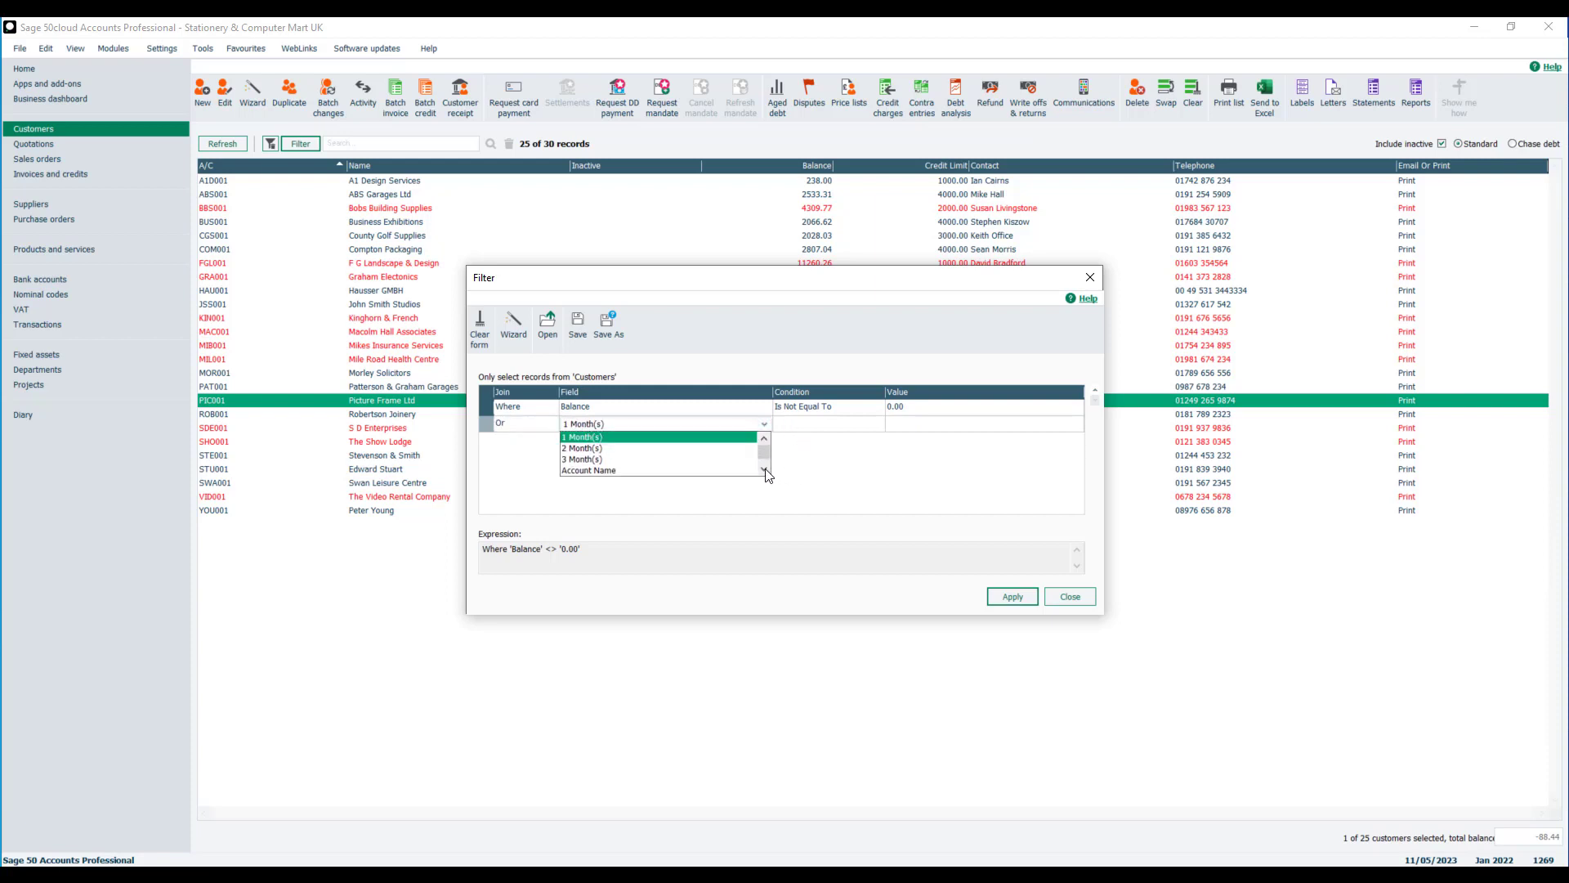
{"action": "left_click_drag", "start_coordinate": [767, 474], "coordinate": [765, 439]}
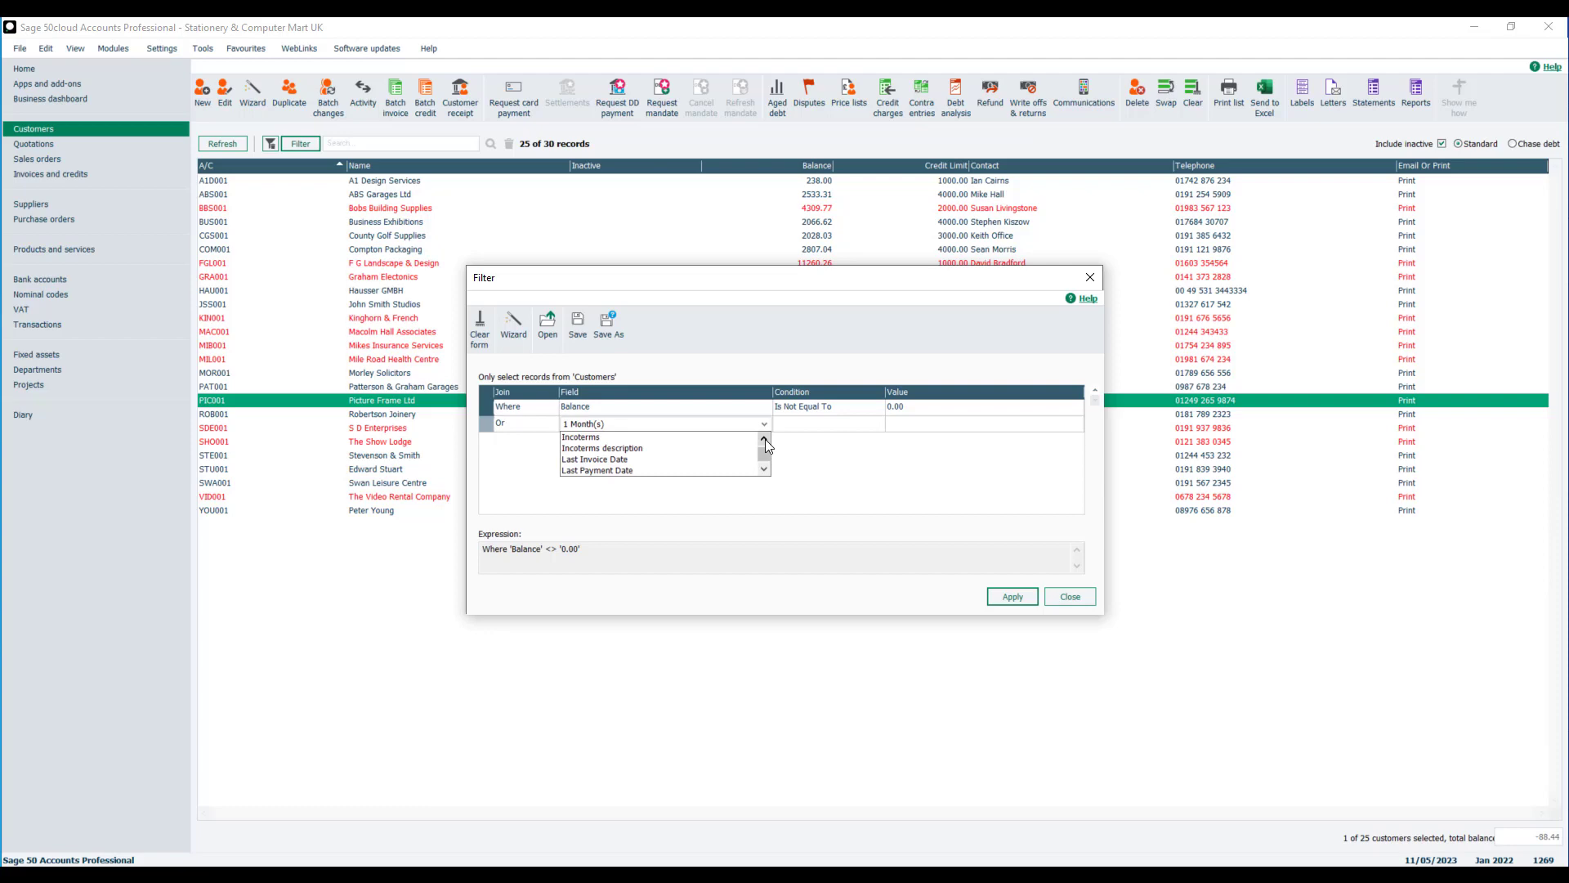
{"action": "left_click", "coordinate": [753, 459]}
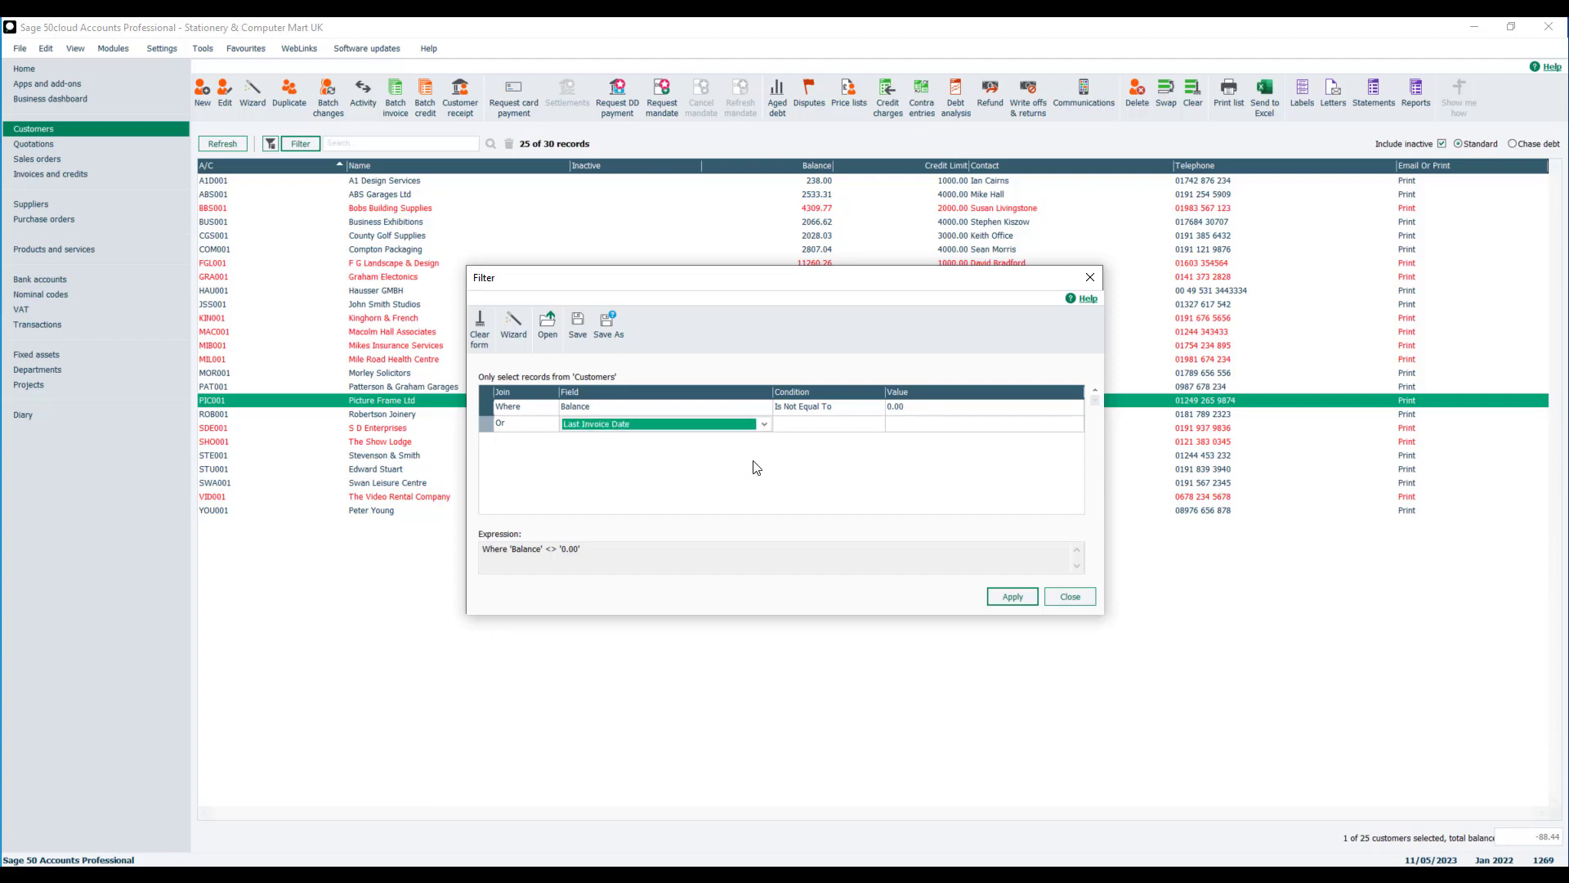
{"action": "left_click", "coordinate": [880, 432]}
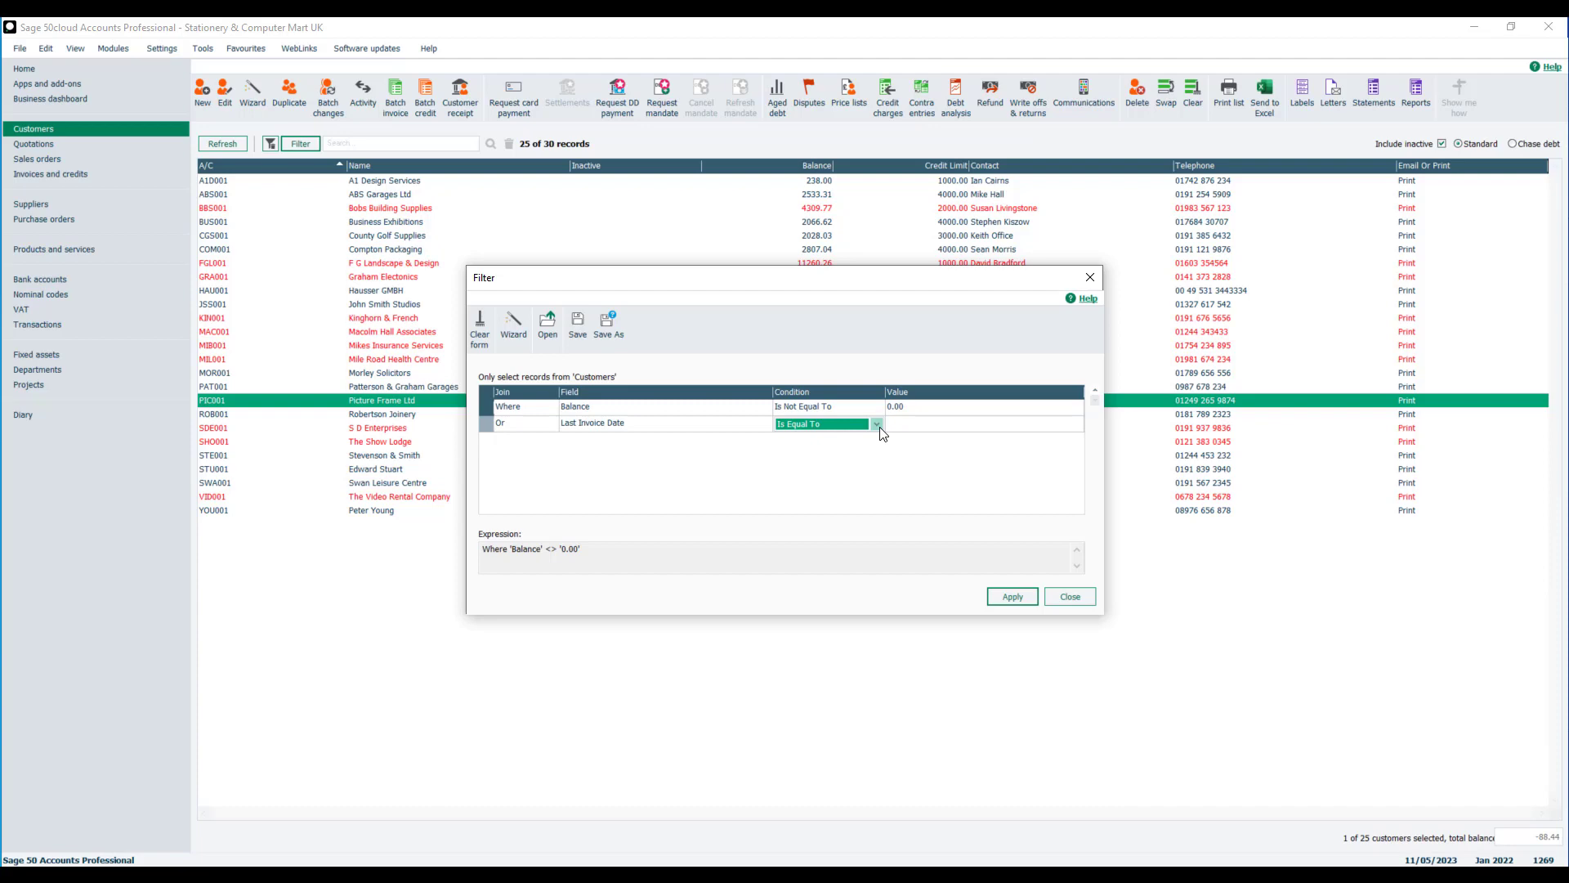
{"action": "left_click", "coordinate": [877, 427]}
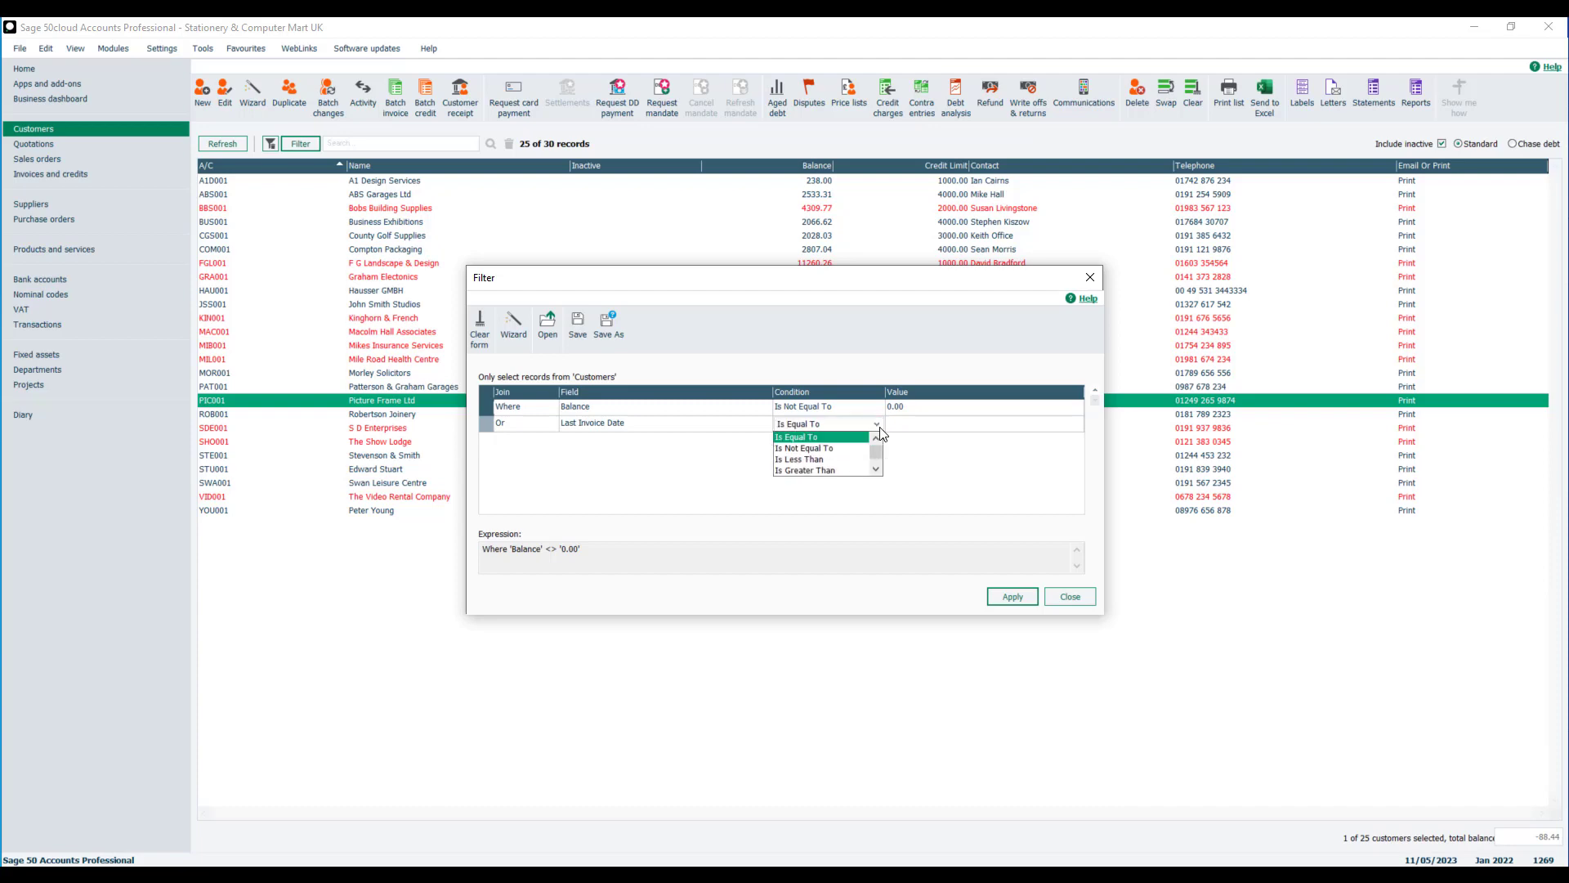
{"action": "left_click", "coordinate": [876, 470]}
{"action": "left_click", "coordinate": [876, 470]}
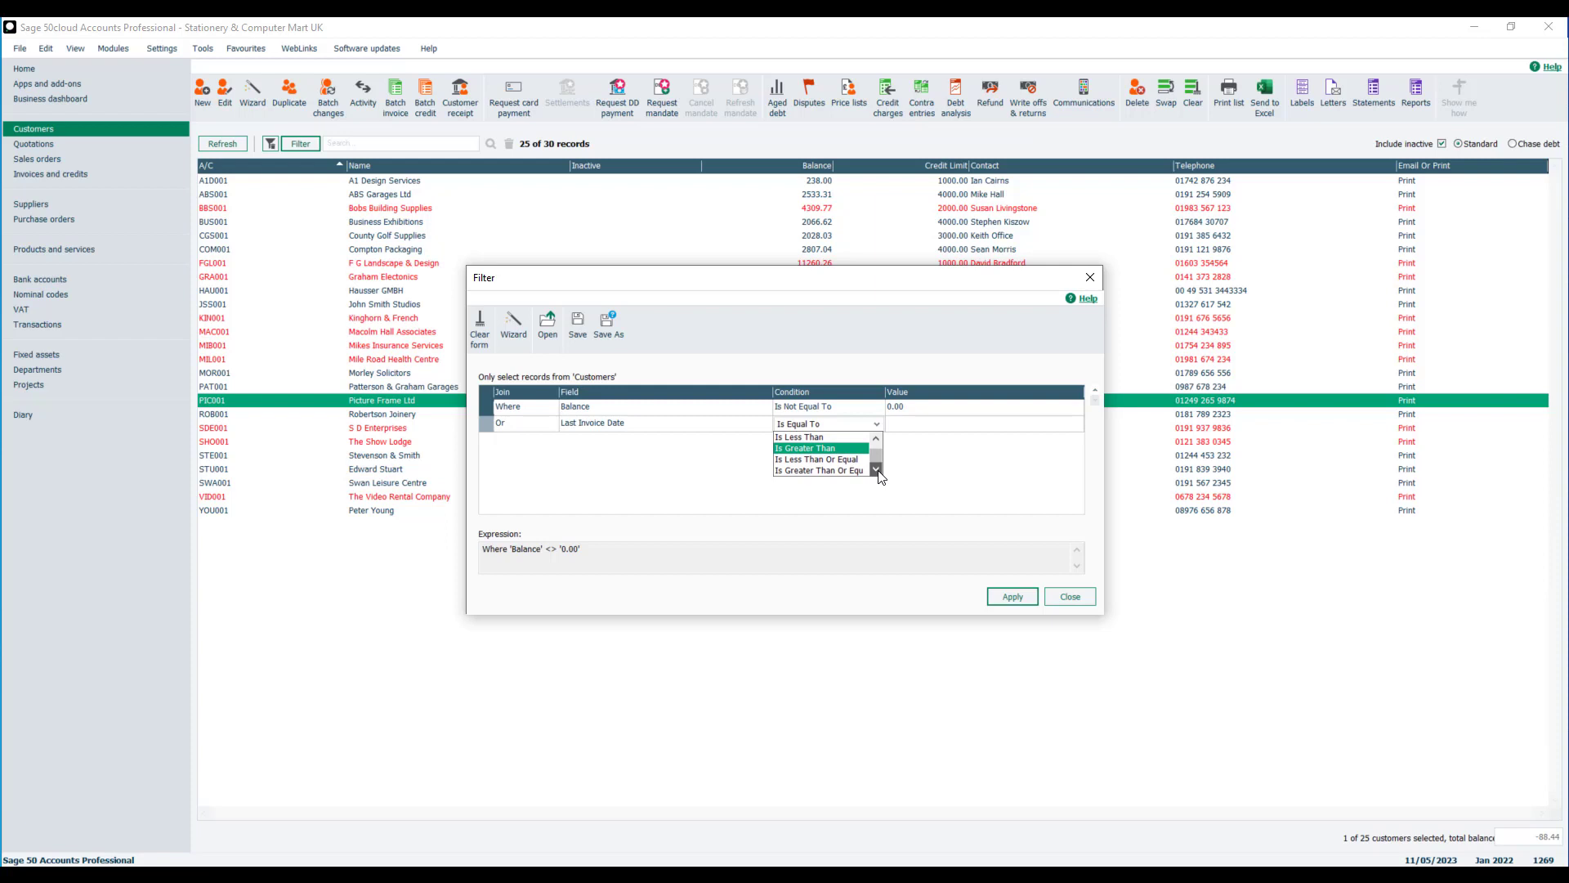
{"action": "left_click", "coordinate": [850, 471]}
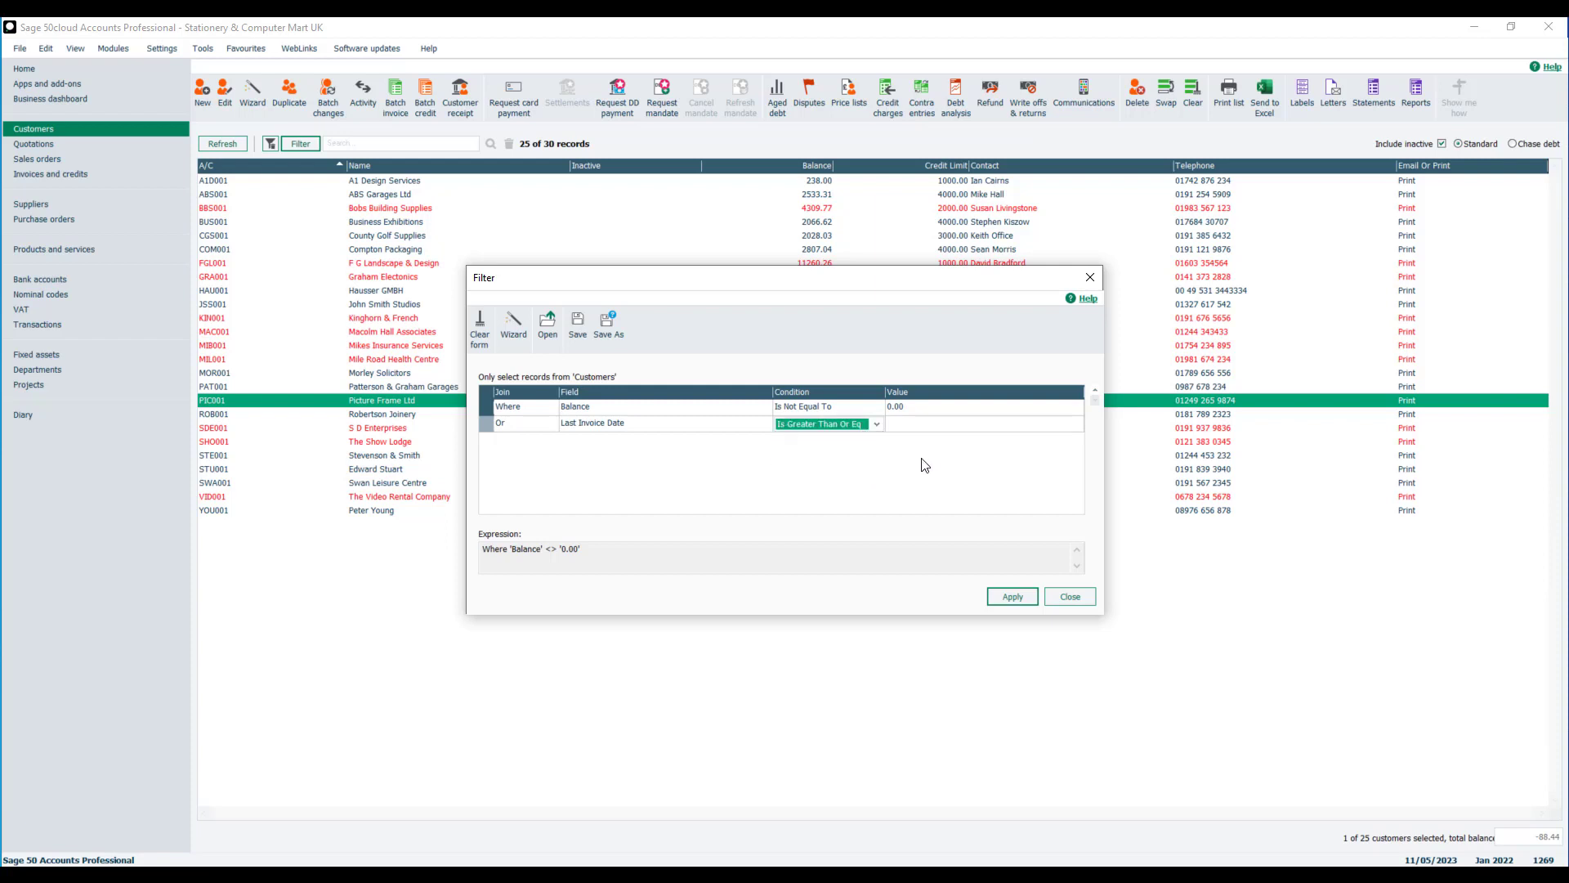
Step: Pick 01/05/2023 as the Last Invoice Date value and apply the combined filter
{"action": "left_click", "coordinate": [921, 427]}
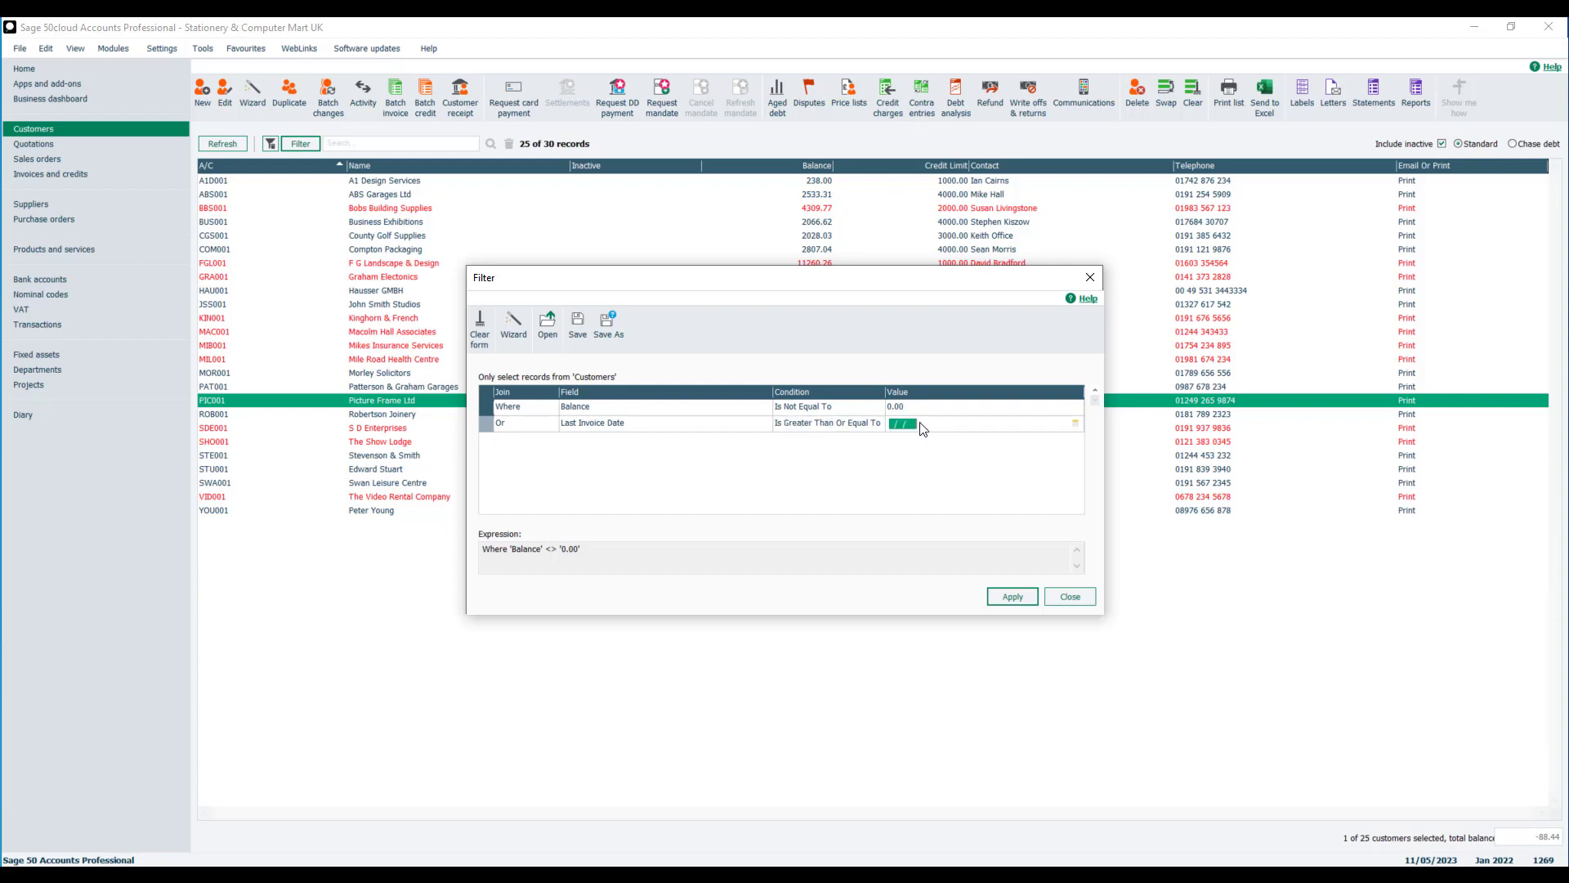
{"action": "left_click", "coordinate": [1075, 424]}
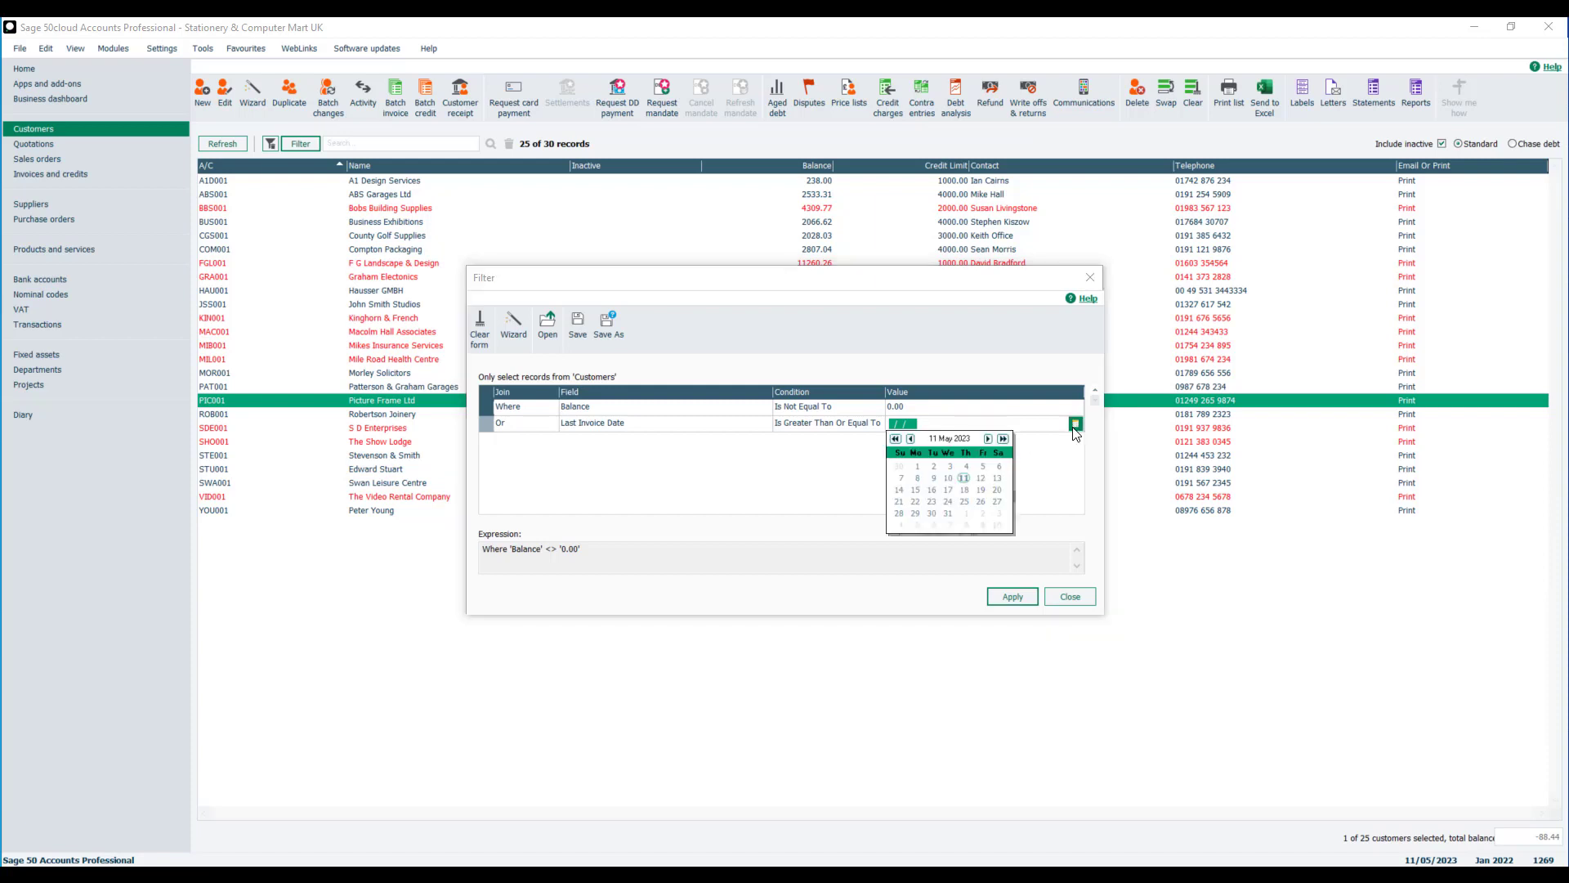
{"action": "left_click", "coordinate": [912, 439]}
{"action": "left_click", "coordinate": [912, 439]}
{"action": "left_click", "coordinate": [988, 439]}
{"action": "left_click", "coordinate": [988, 439]}
{"action": "left_click", "coordinate": [918, 466]}
{"action": "left_click", "coordinate": [1044, 470]}
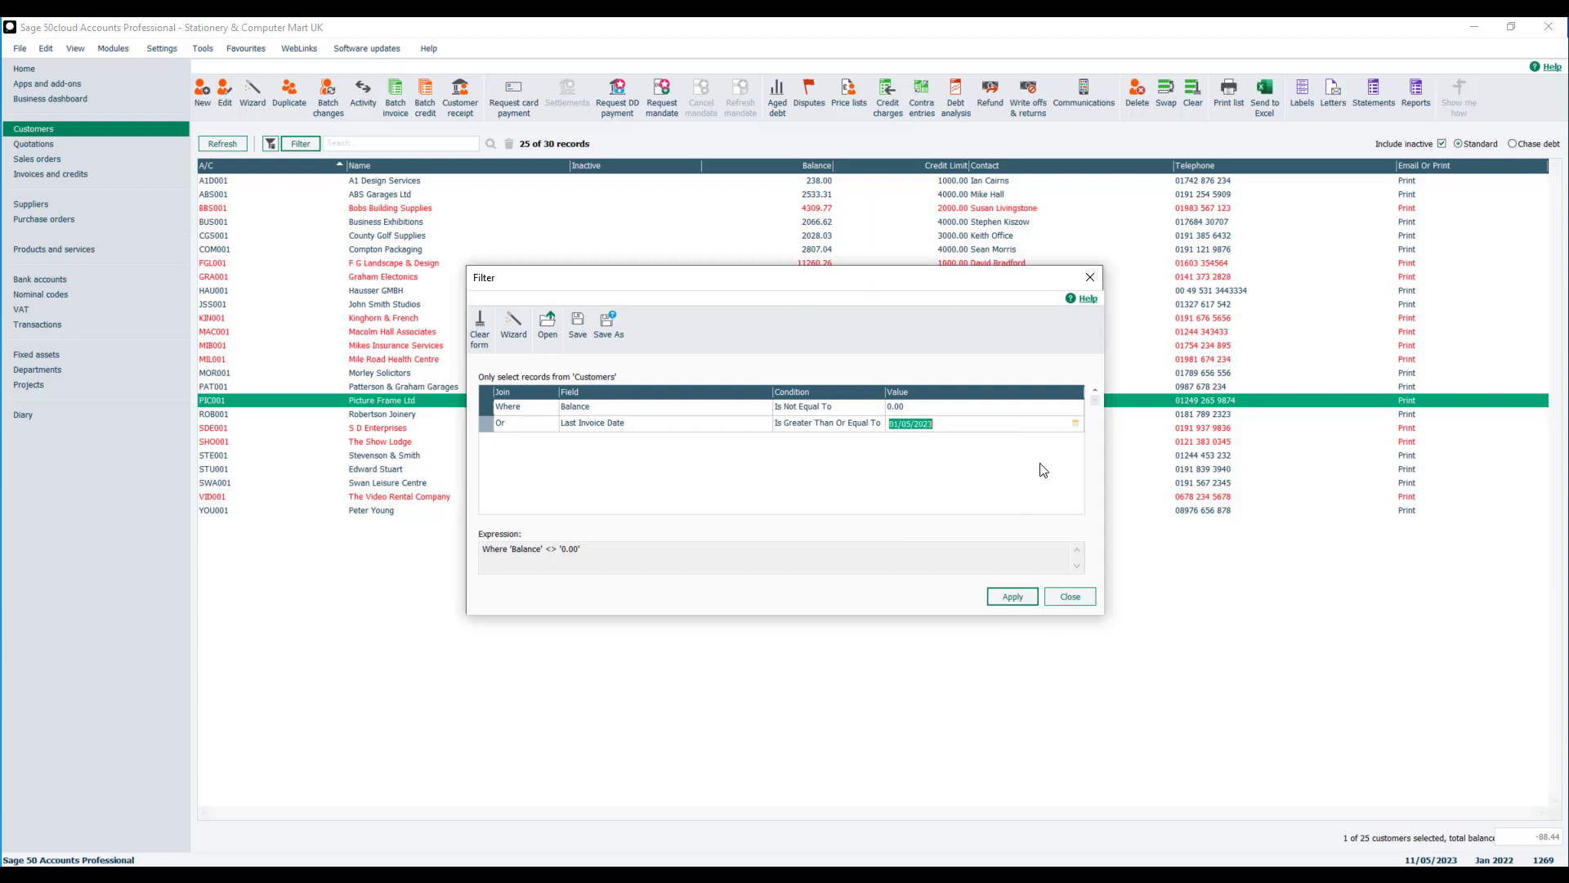
{"action": "left_click", "coordinate": [1022, 600]}
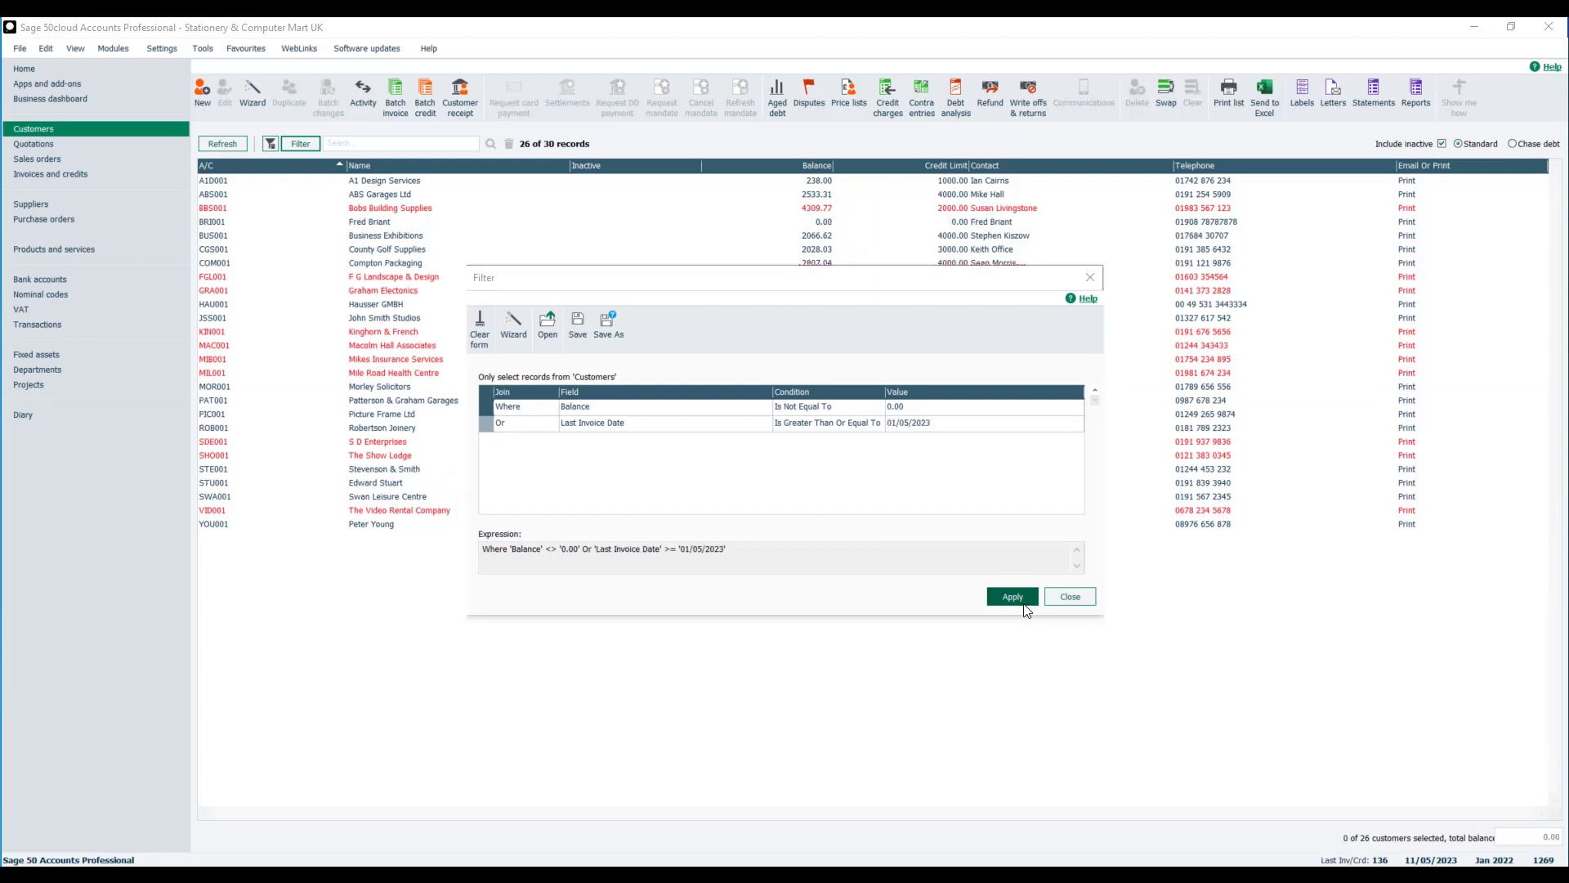
{"action": "left_click", "coordinate": [1070, 596]}
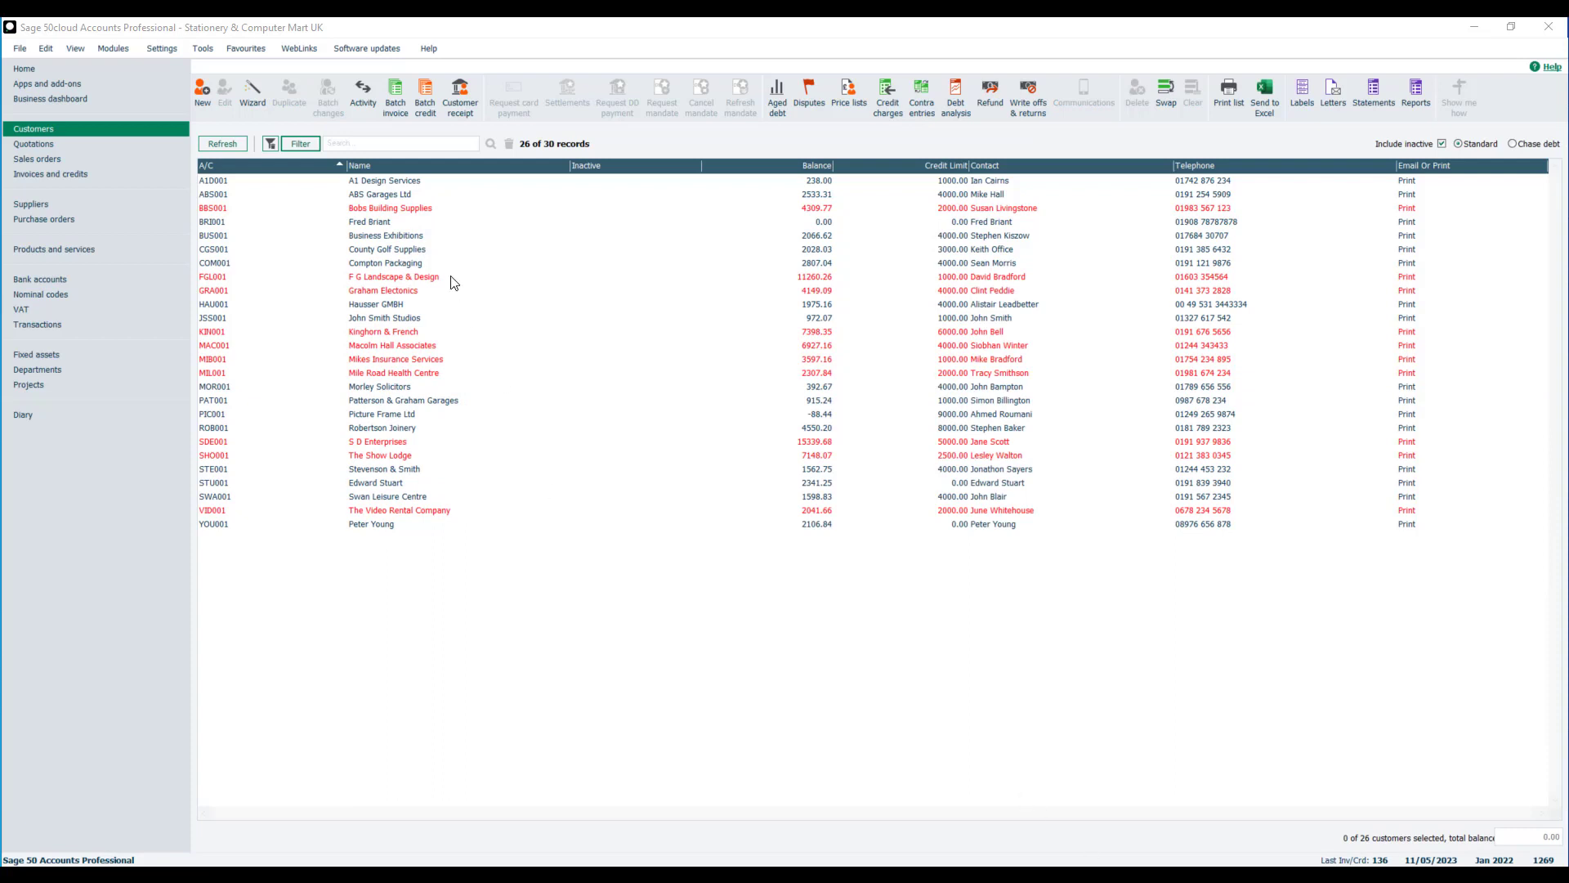
{"action": "left_click", "coordinate": [468, 228]}
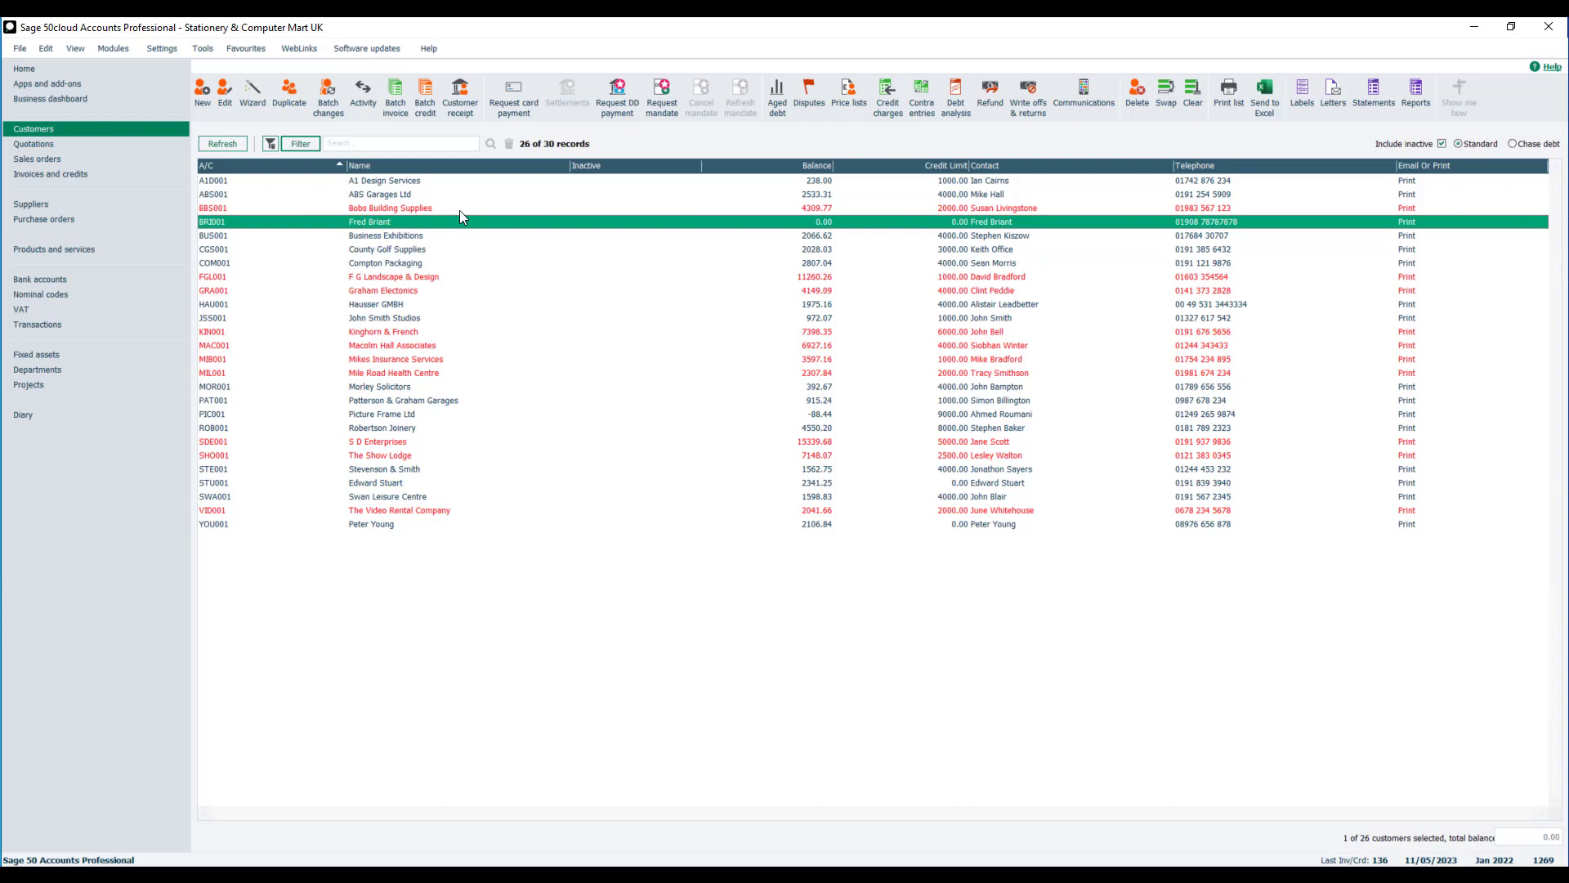
{"action": "left_click", "coordinate": [270, 146]}
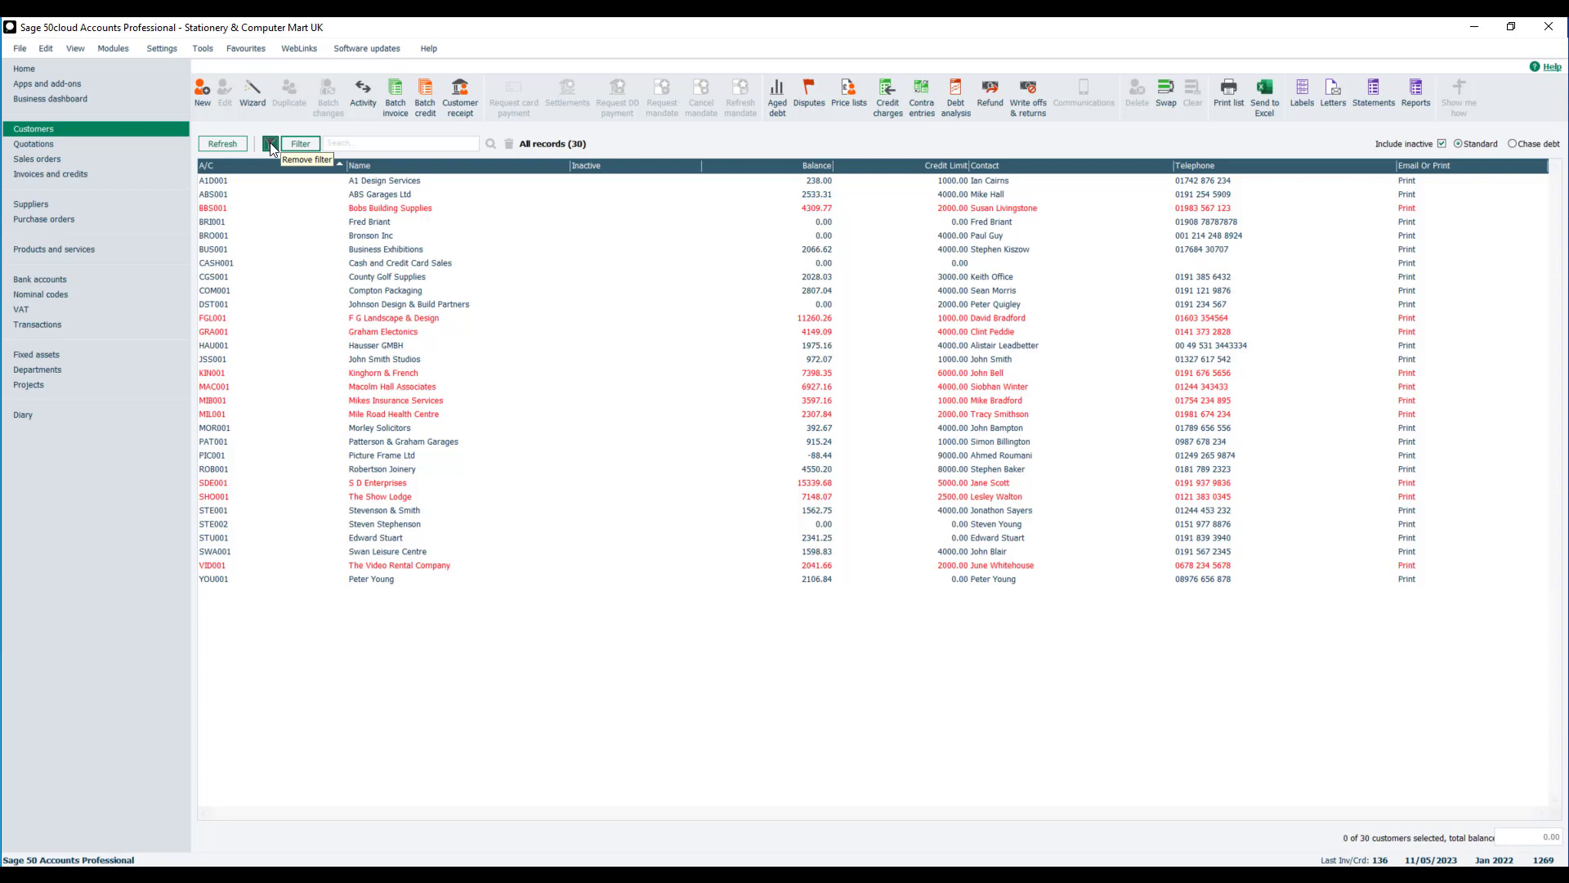
{"action": "left_click", "coordinate": [270, 143]}
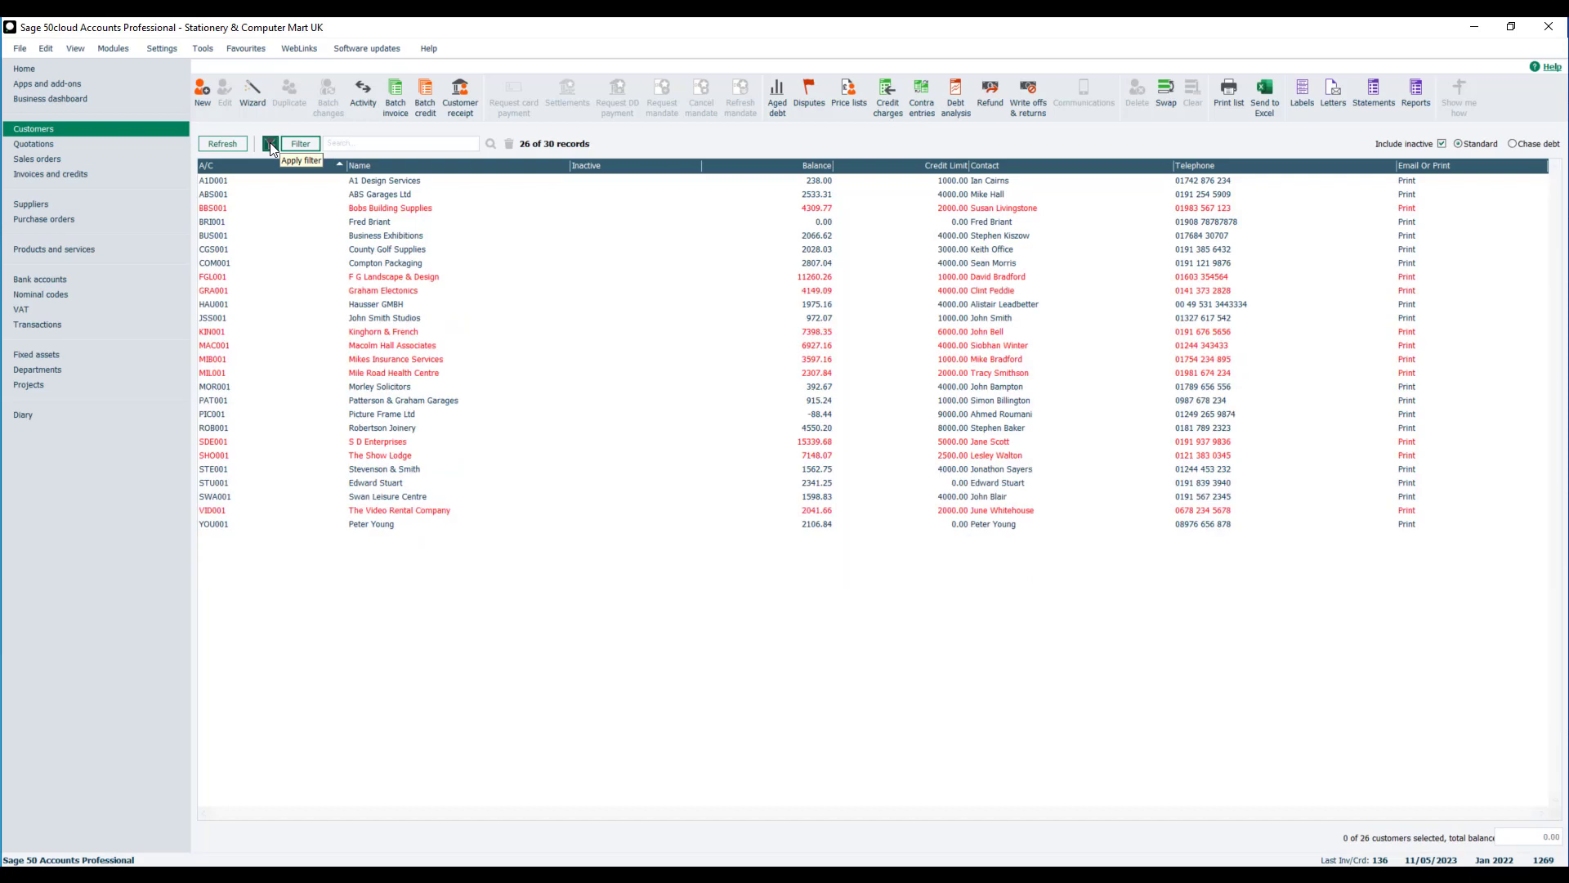